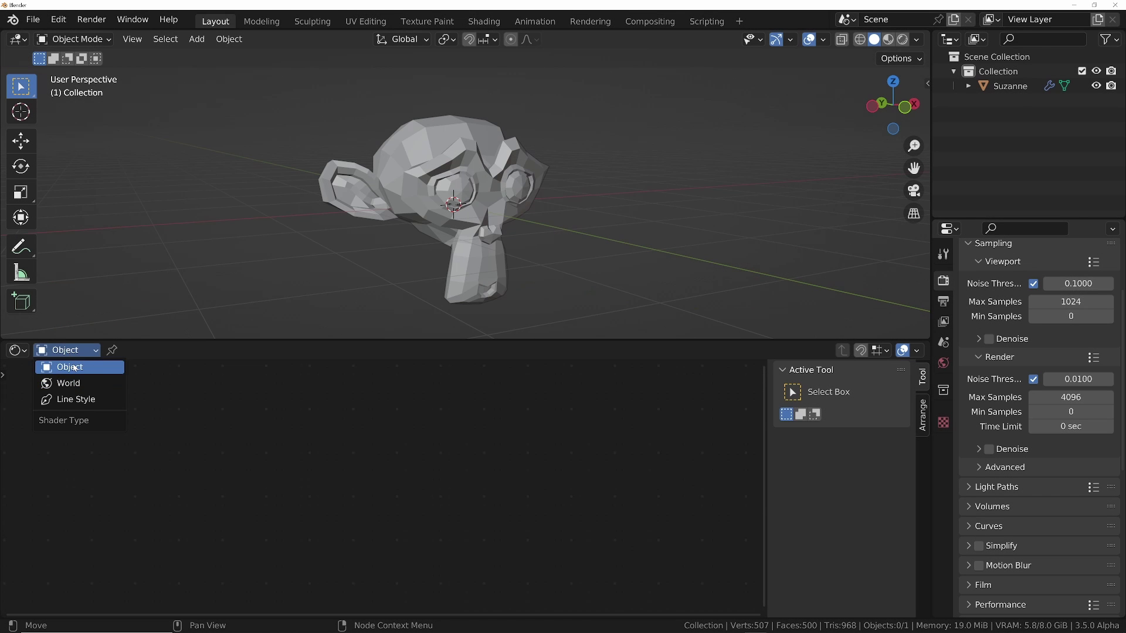
# Step: Switch the render engine from Cycles to Eevee
pyautogui.click(75, 368)
pyautogui.scroll(4, 1043, 326)
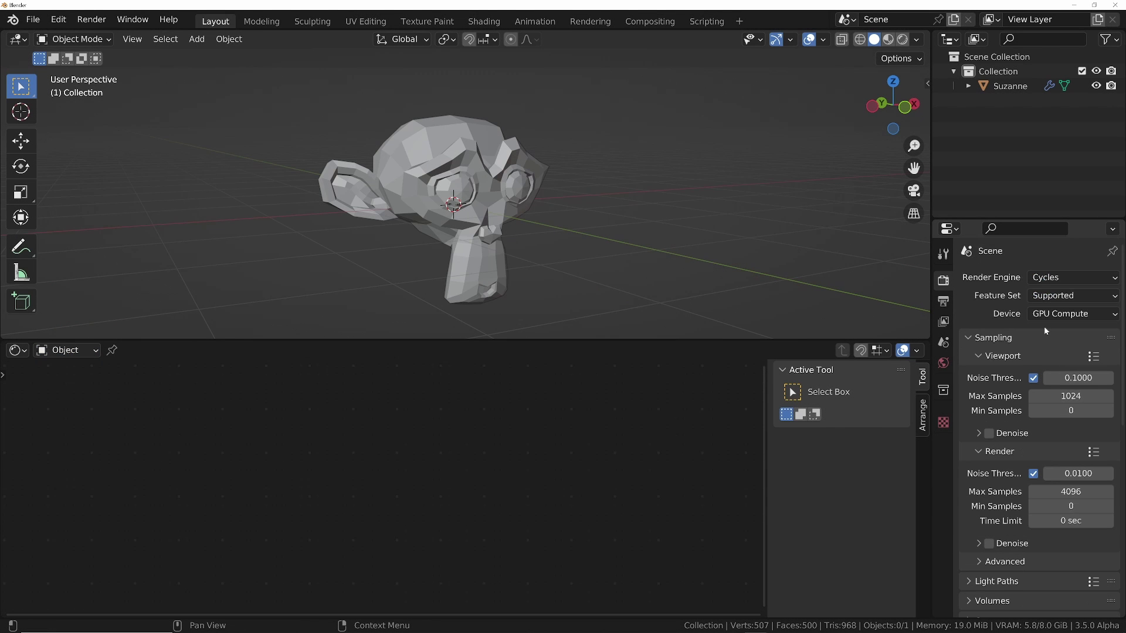
pyautogui.click(1050, 275)
pyautogui.click(1047, 279)
pyautogui.click(1041, 282)
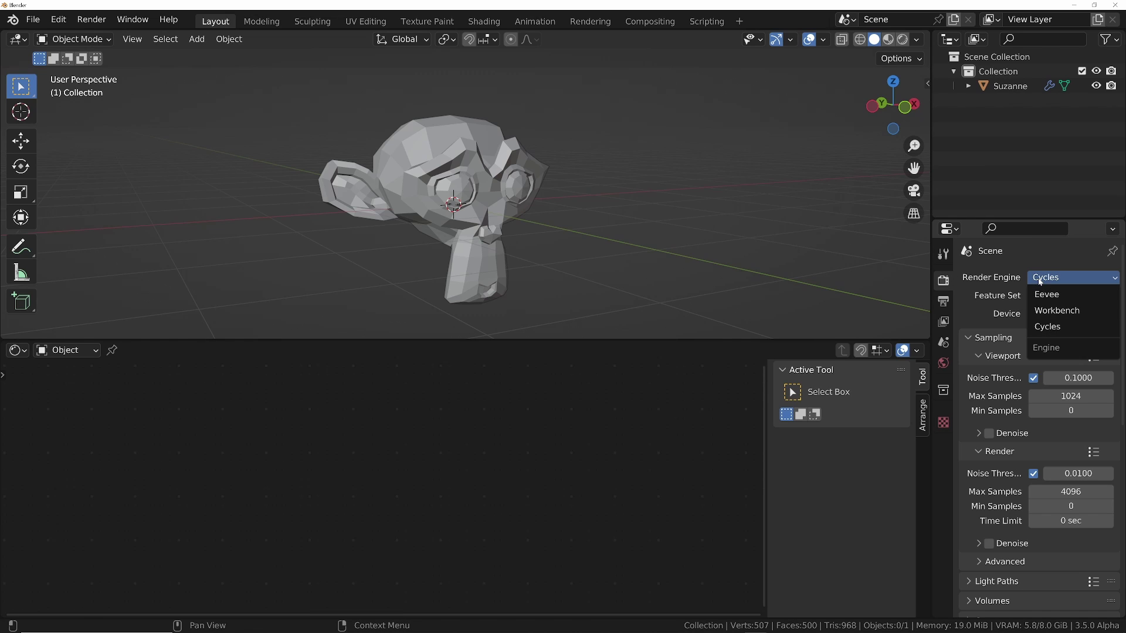
pyautogui.click(1047, 293)
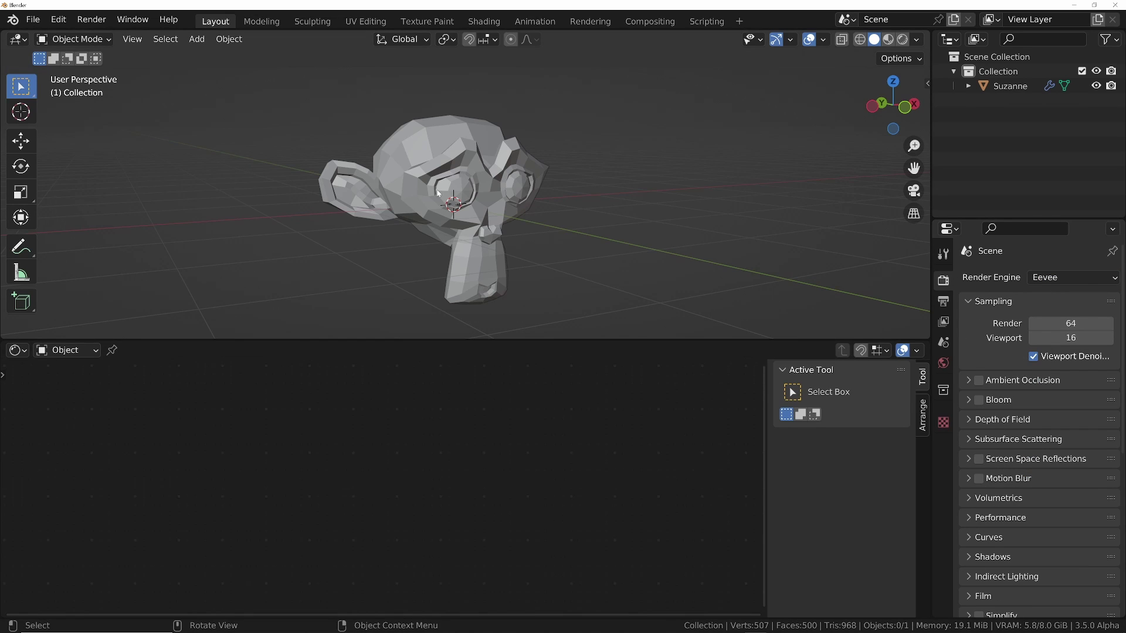
# Step: Select Suzanne and give her a new Principled BSDF material
pyautogui.click(456, 180)
pyautogui.click(498, 350)
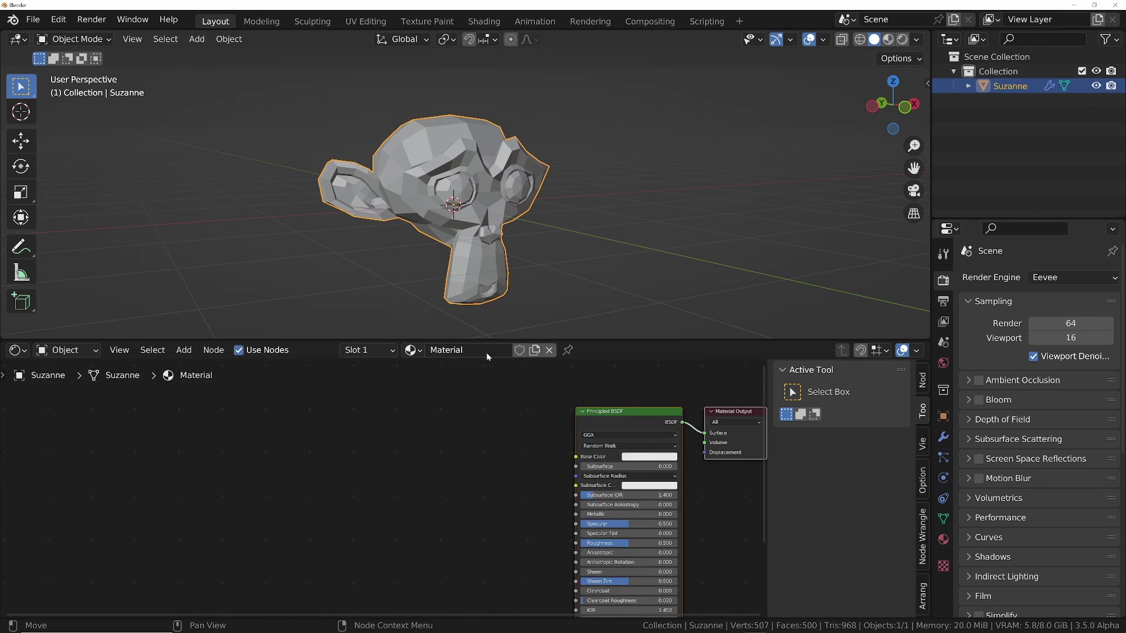
pyautogui.moveTo(453, 482); pyautogui.dragTo(346, 474, button='middle')
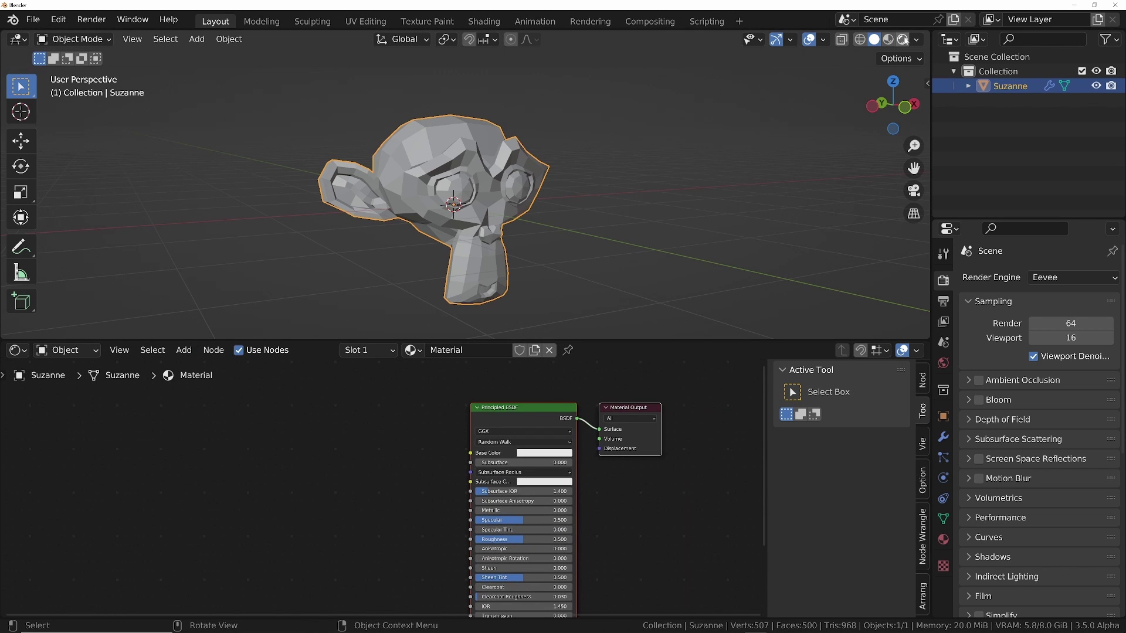
# Step: Turn on rendered viewport shading and show the World shader nodes
pyautogui.press('z')
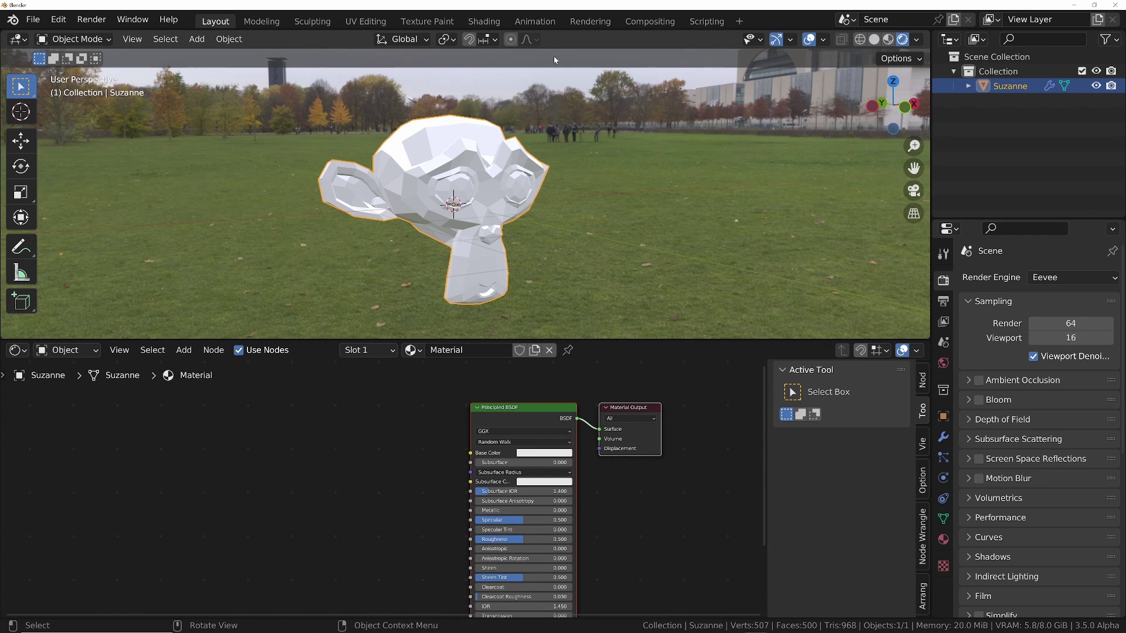
pyautogui.click(70, 350)
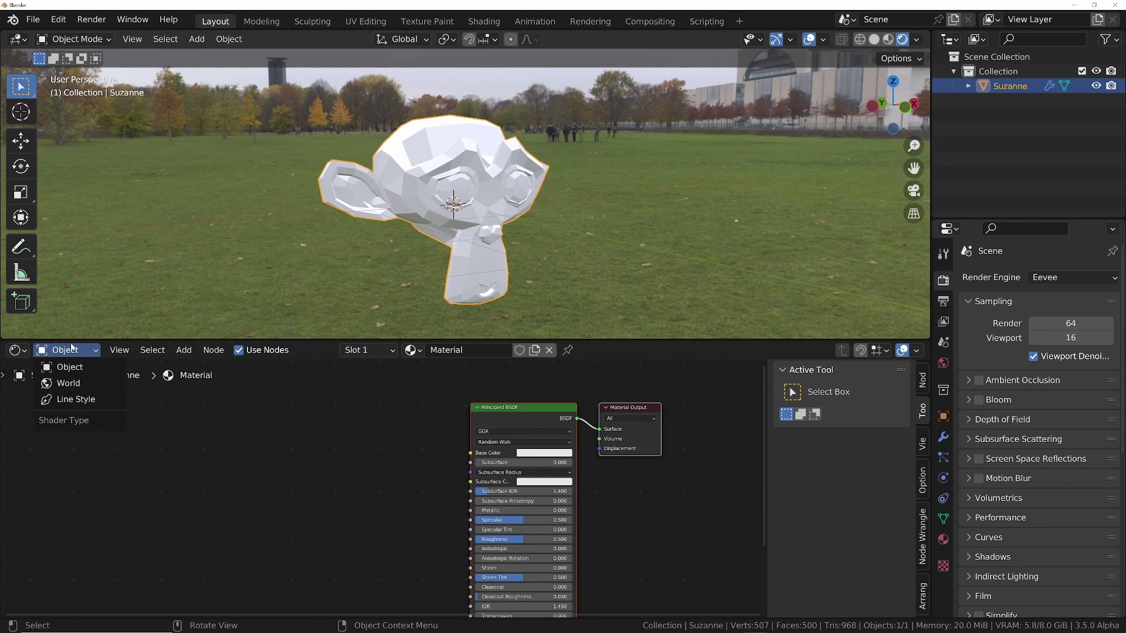
pyautogui.click(82, 382)
pyautogui.moveTo(350, 471); pyautogui.dragTo(468, 447, button='middle')
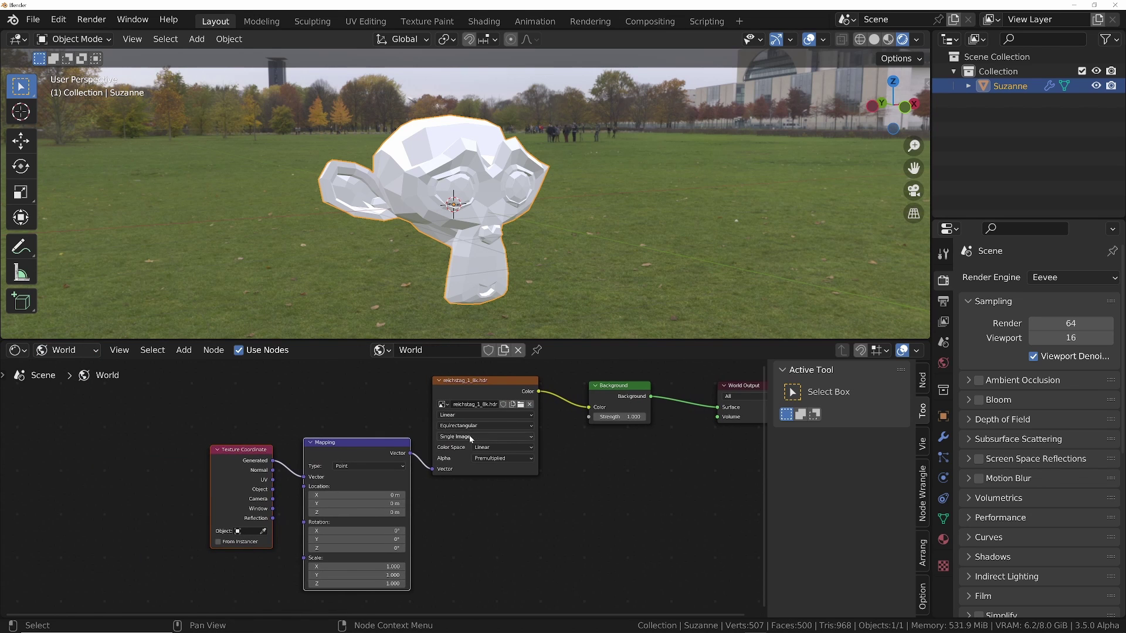
# Step: Inspect the maximized World node tree, adding then deleting a spare Environment Texture node
pyautogui.hotkey('ctrl', 'space')
pyautogui.scroll(2, 719, 181)
pyautogui.scroll(-2, 720, 184)
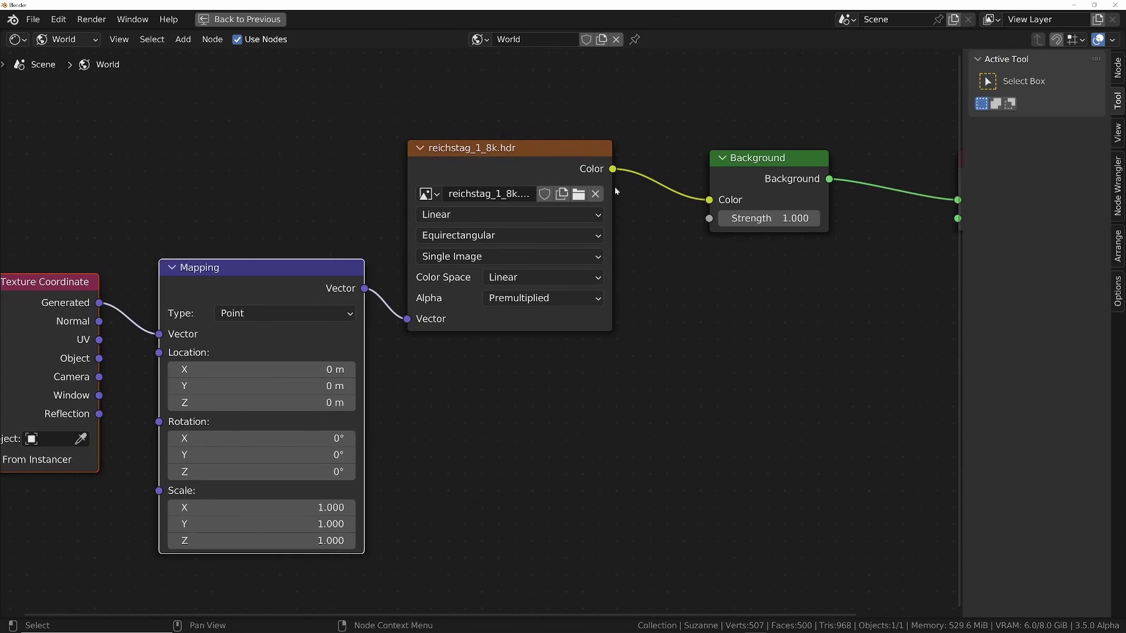
pyautogui.click(538, 431)
pyautogui.hotkey('shift', 'a')
pyautogui.write('ENVIR')
pyautogui.press('Return')
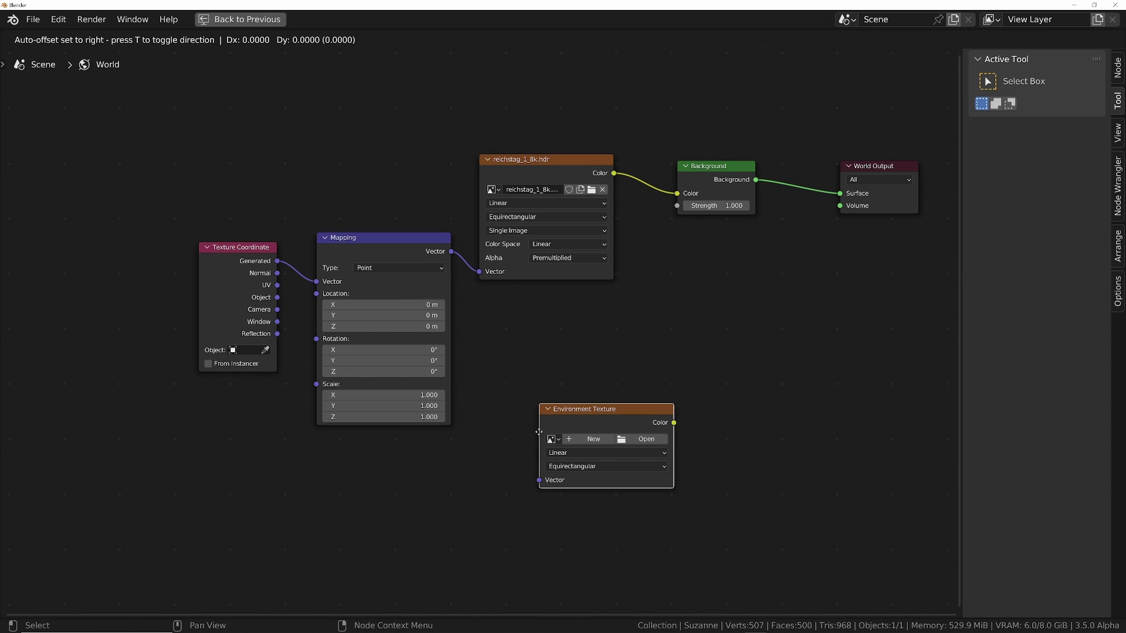
pyautogui.click(540, 382)
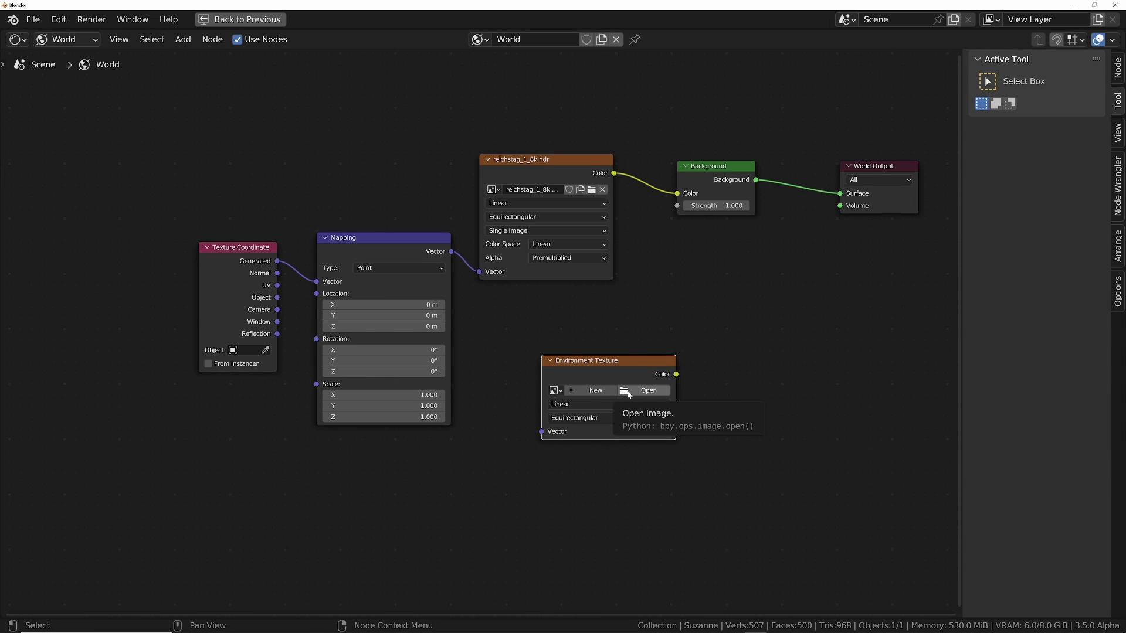
pyautogui.press('x')
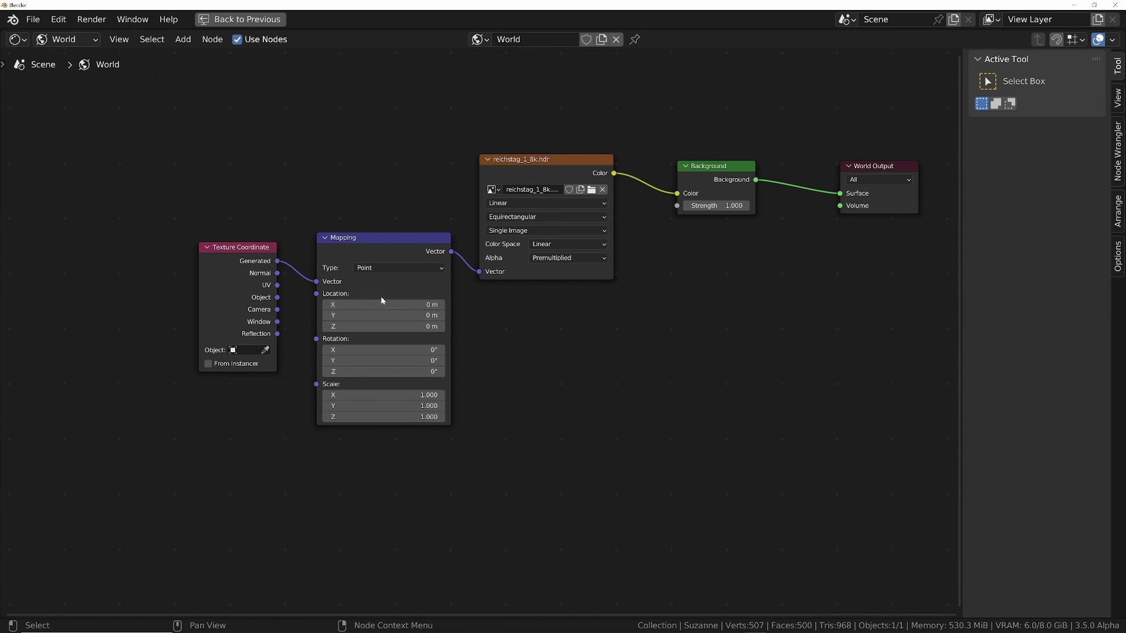
pyautogui.hotkey('ctrl', 'space')
# Step: Try a Mapping Rotation Z of 20.3°, then revert the HDRI rotation to 0°
pyautogui.moveTo(318, 516); pyautogui.dragTo(293, 512)
pyautogui.scroll(3, 290, 525)
pyautogui.click(290, 512)
pyautogui.write('20.3')
pyautogui.press('Return')
pyautogui.press('Home')
# Step: Return to Suzanne's material nodes and set the Principled BSDF Base Color to red
pyautogui.click(63, 350)
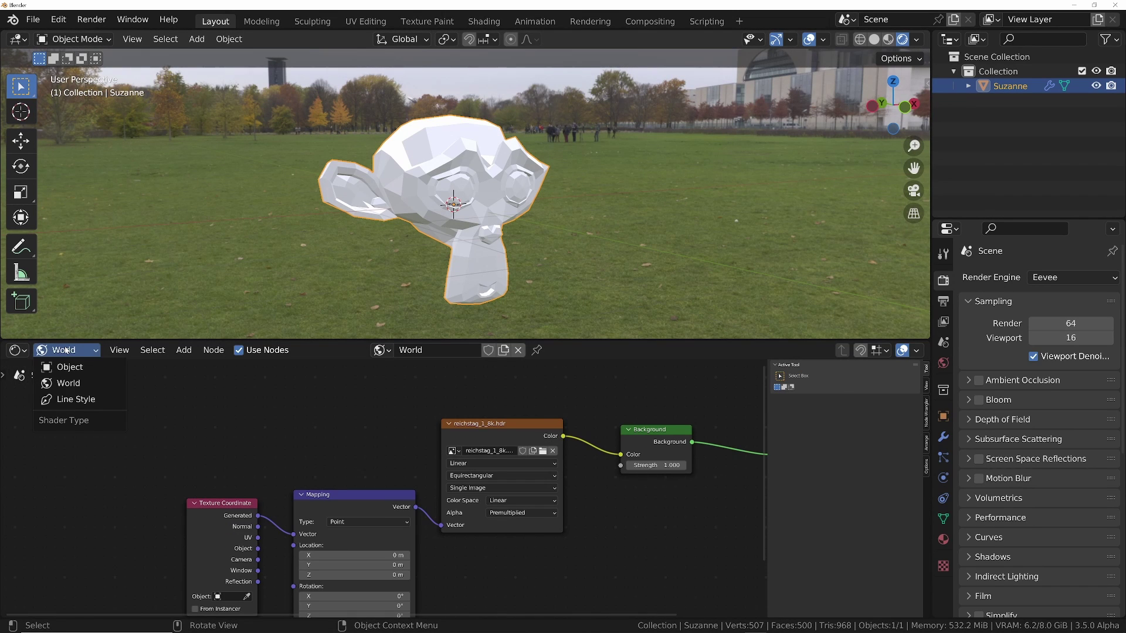
pyautogui.click(65, 367)
pyautogui.moveTo(266, 504); pyautogui.dragTo(92, 504, button='middle')
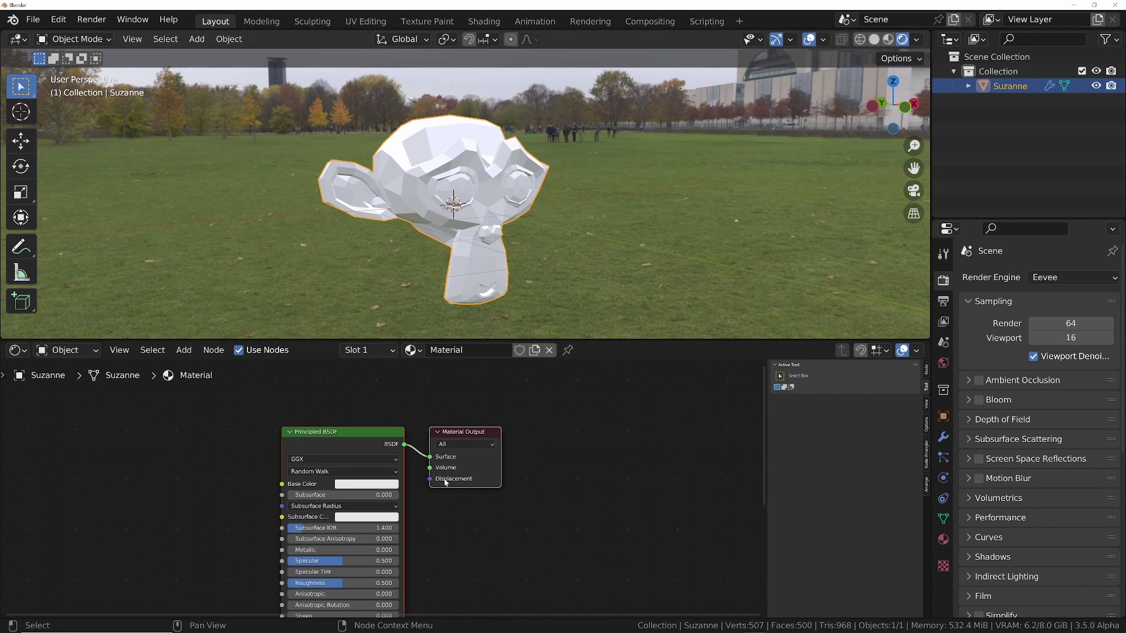
pyautogui.click(366, 484)
pyautogui.click(372, 414)
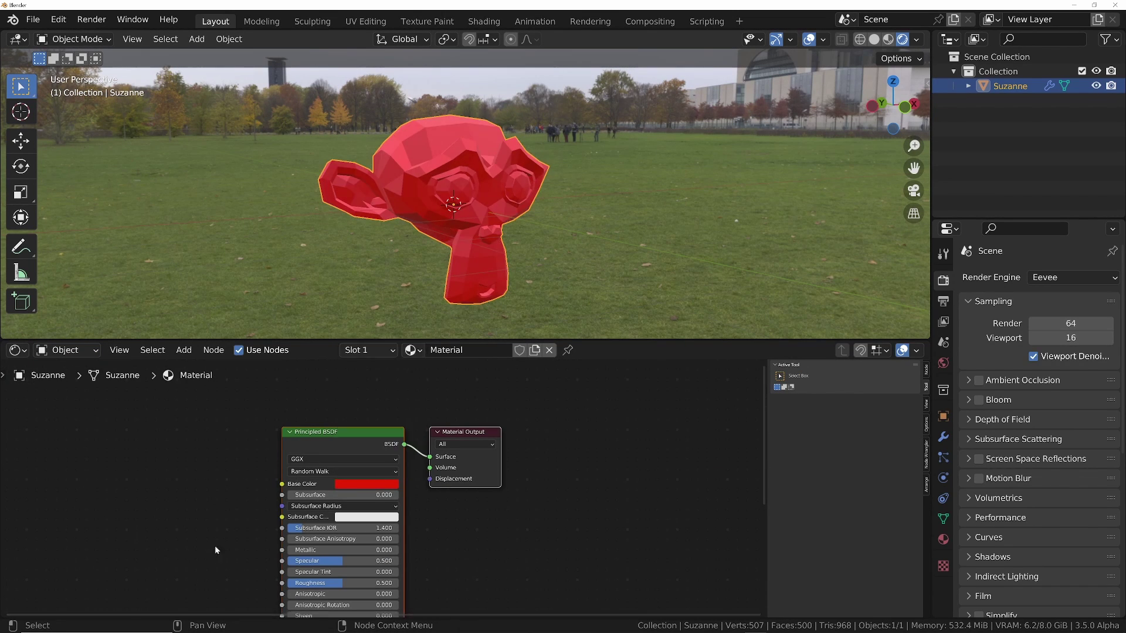
# Step: Lower Roughness to 0 and orbit Suzanne to inspect the glossy finish
pyautogui.moveTo(269, 539); pyautogui.dragTo(327, 506, button='middle')
pyautogui.scroll(2, 351, 496)
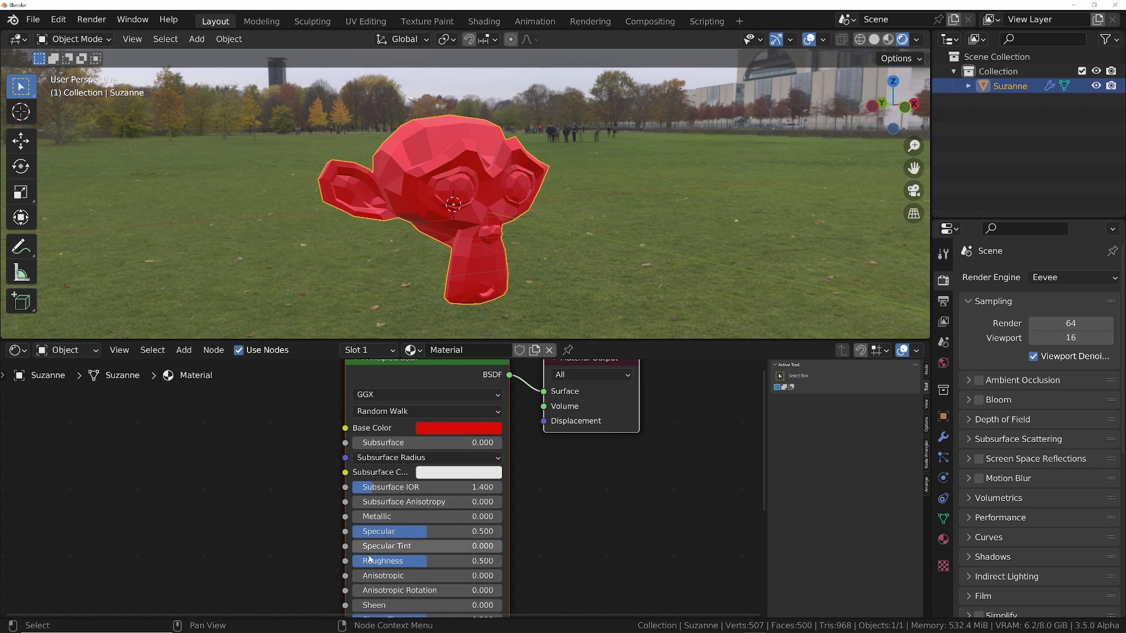
pyautogui.moveTo(409, 565); pyautogui.dragTo(354, 565)
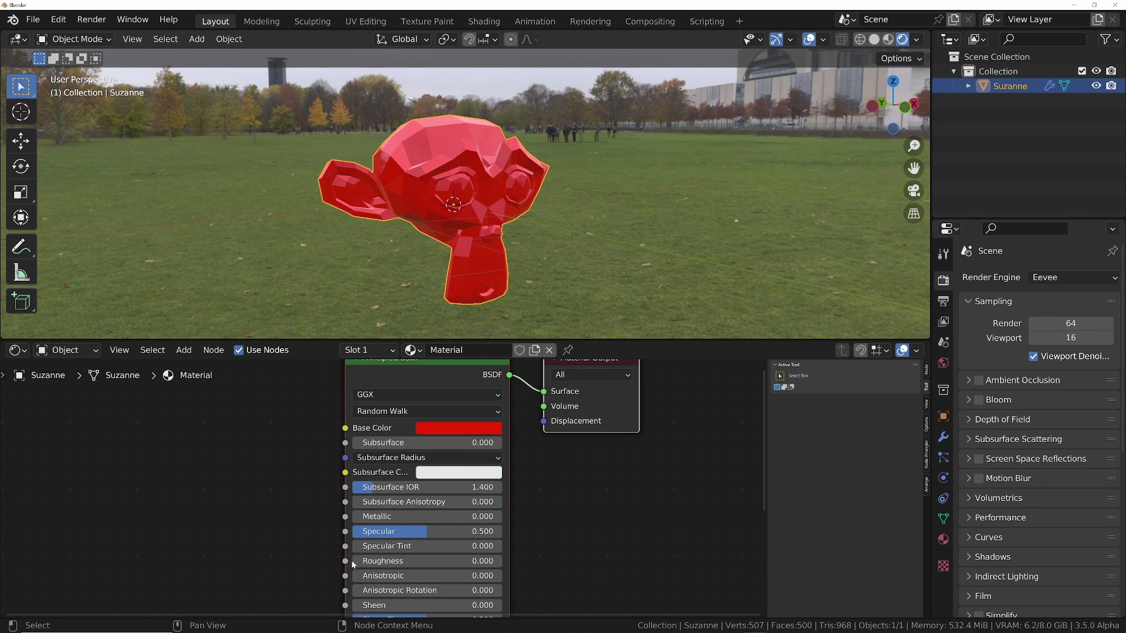
pyautogui.moveTo(441, 231); pyautogui.dragTo(496, 160, button='middle')
pyautogui.scroll(5, 476, 199)
pyautogui.scroll(-5, 487, 154)
# Step: Add subdivision to Suzanne and shade her smooth
pyautogui.hotkey('ctrl', '2')
pyautogui.rightClick(511, 143)
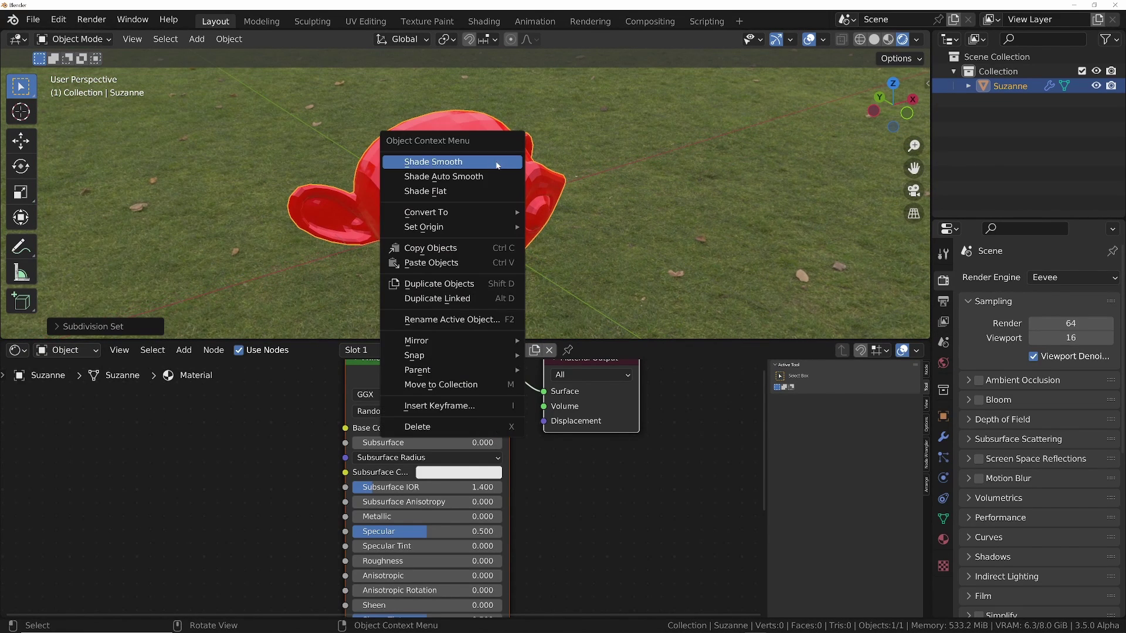
pyautogui.click(462, 161)
# Step: Delete the GeometryNodes modifier, leaving only the Catmull-Clark Subdivision modifier
pyautogui.scroll(-2, 506, 167)
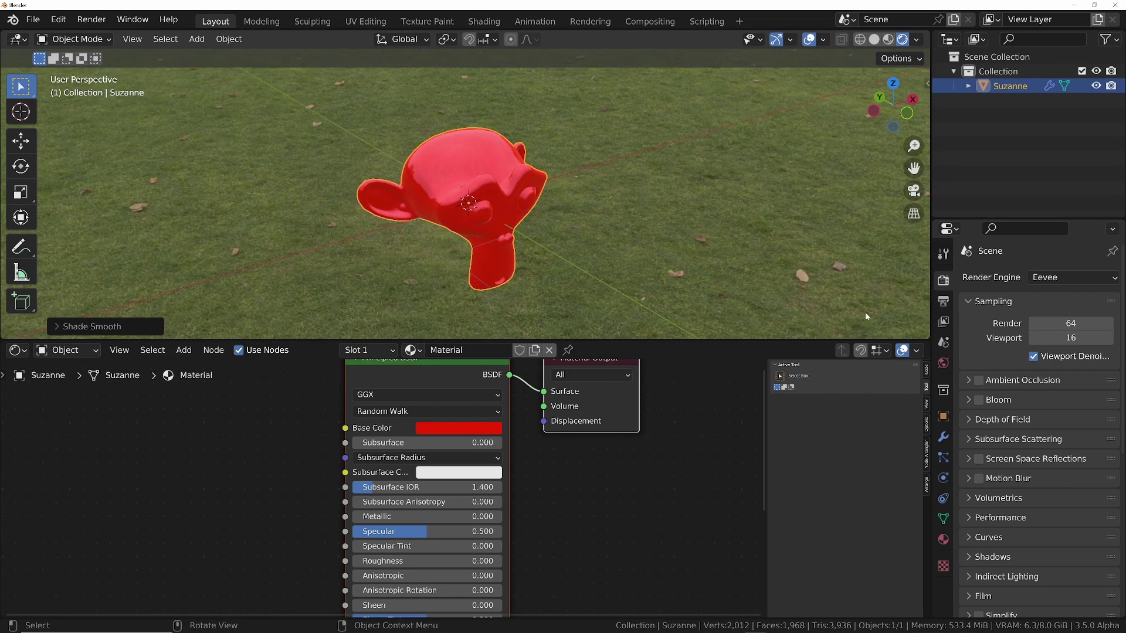
pyautogui.click(942, 438)
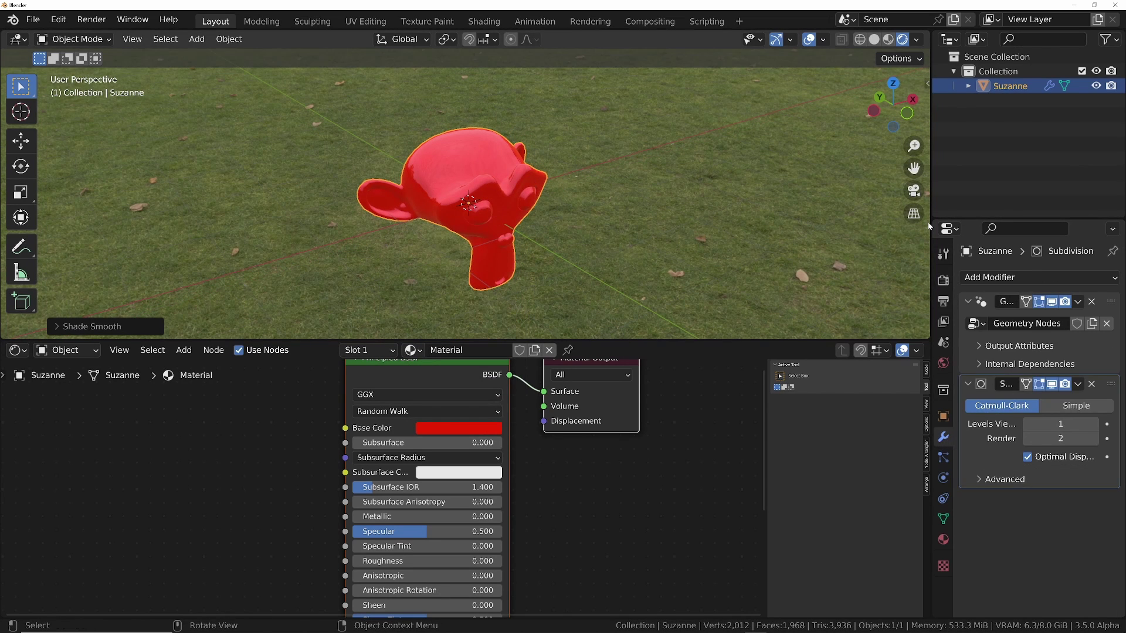
pyautogui.moveTo(931, 226); pyautogui.dragTo(715, 301)
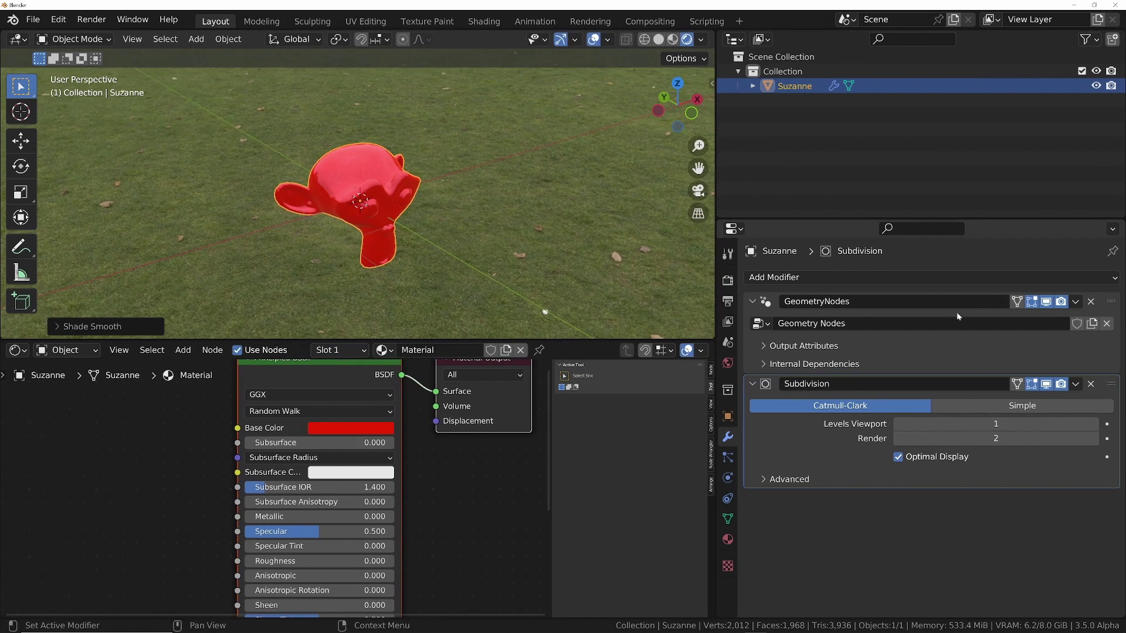
pyautogui.click(1090, 301)
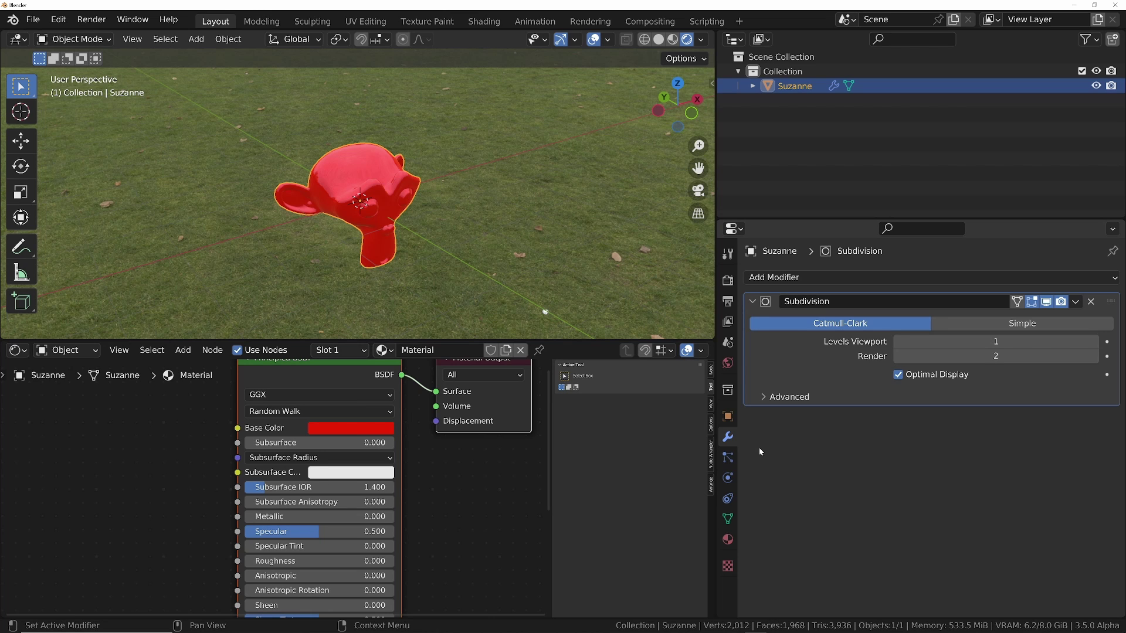
pyautogui.scroll(4, 384, 237)
pyautogui.scroll(-3, 384, 236)
pyautogui.moveTo(385, 236); pyautogui.dragTo(393, 206, button='middle')
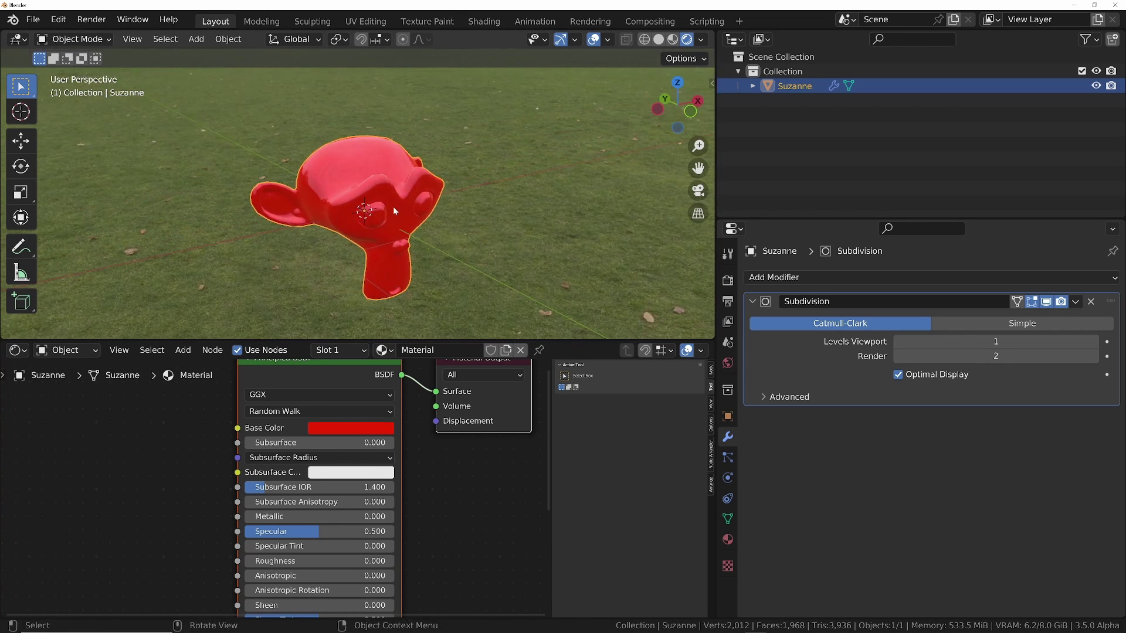
# Step: Add a Wind force field to the scene
pyautogui.hotkey('shift', 'a')
pyautogui.moveTo(394, 210)
pyautogui.moveTo(359, 312)
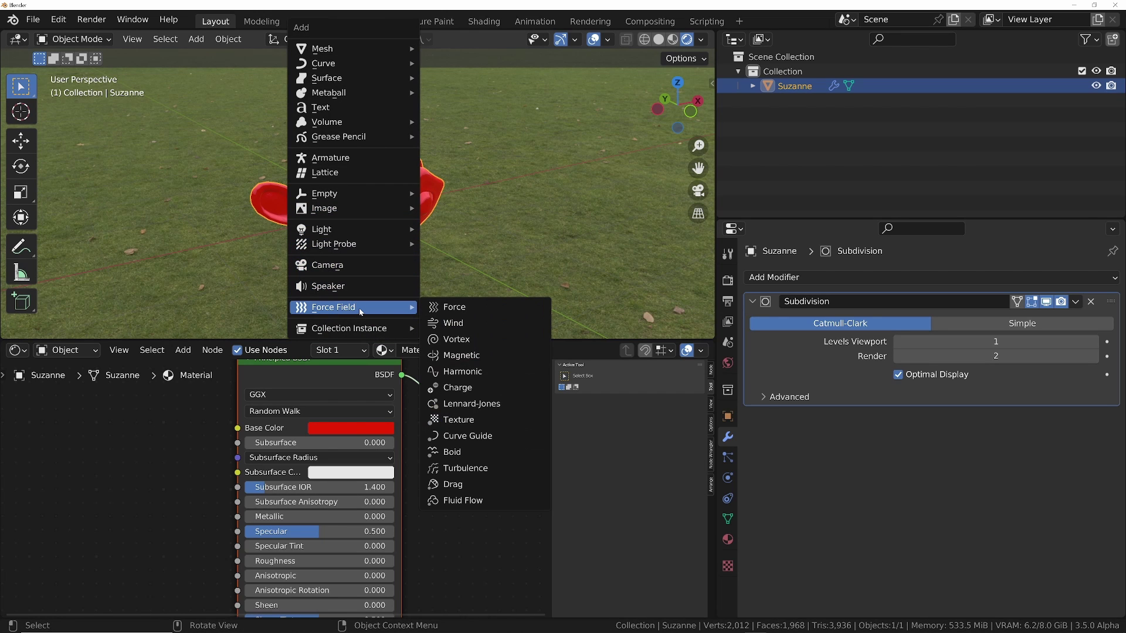
pyautogui.click(455, 324)
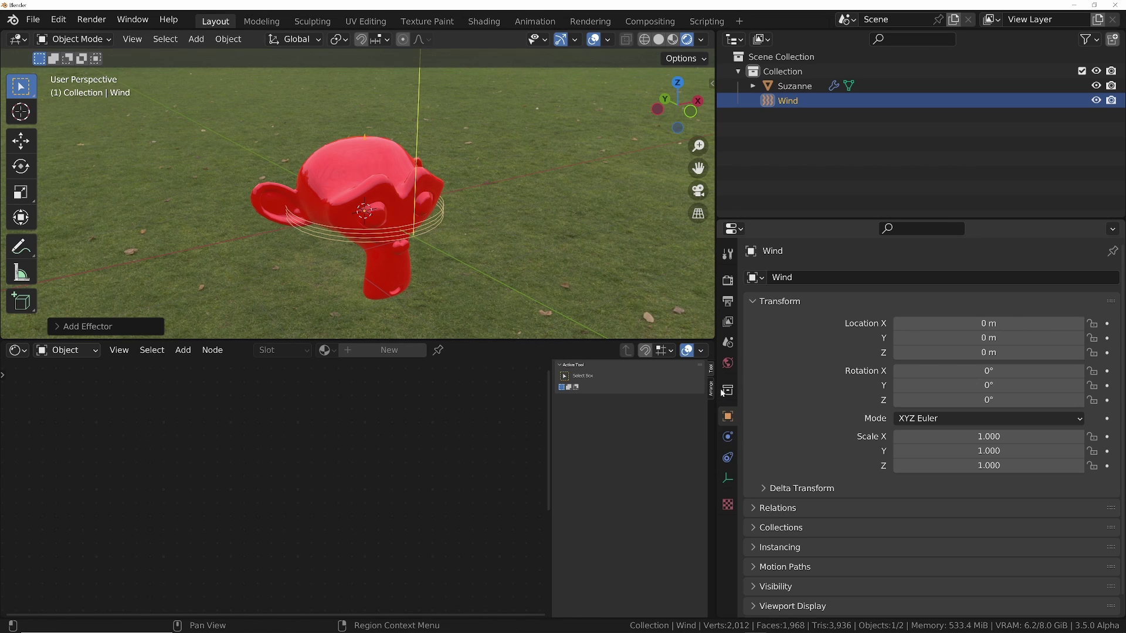
# Step: Raise the wind Strength from 1.0 to 21.7 and level the view
pyautogui.click(728, 439)
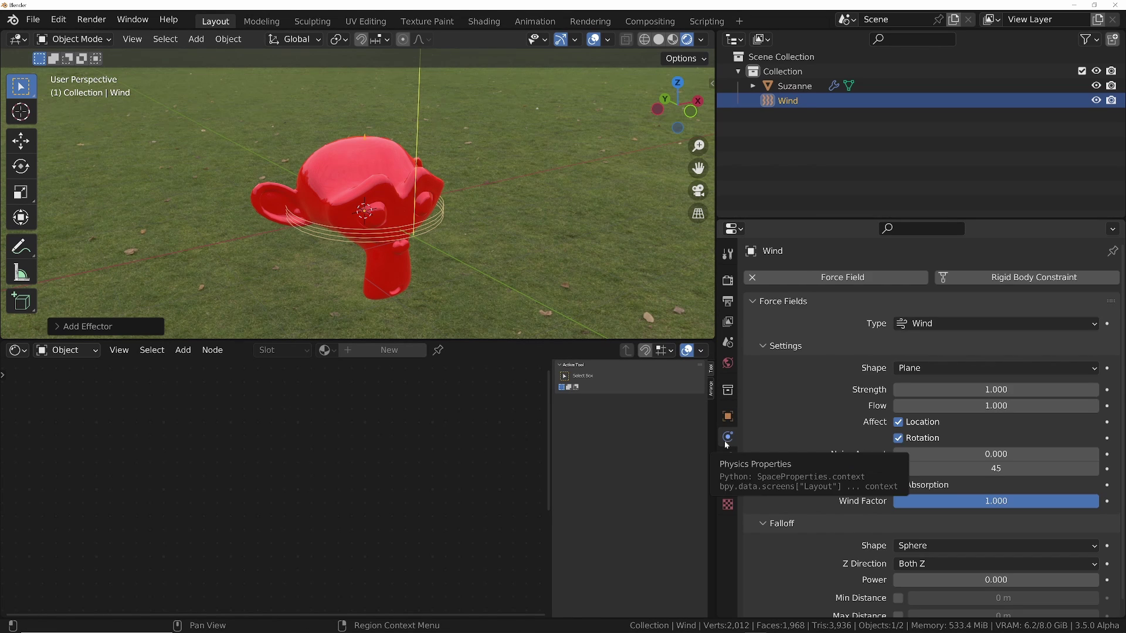
pyautogui.scroll(-1, 827, 420)
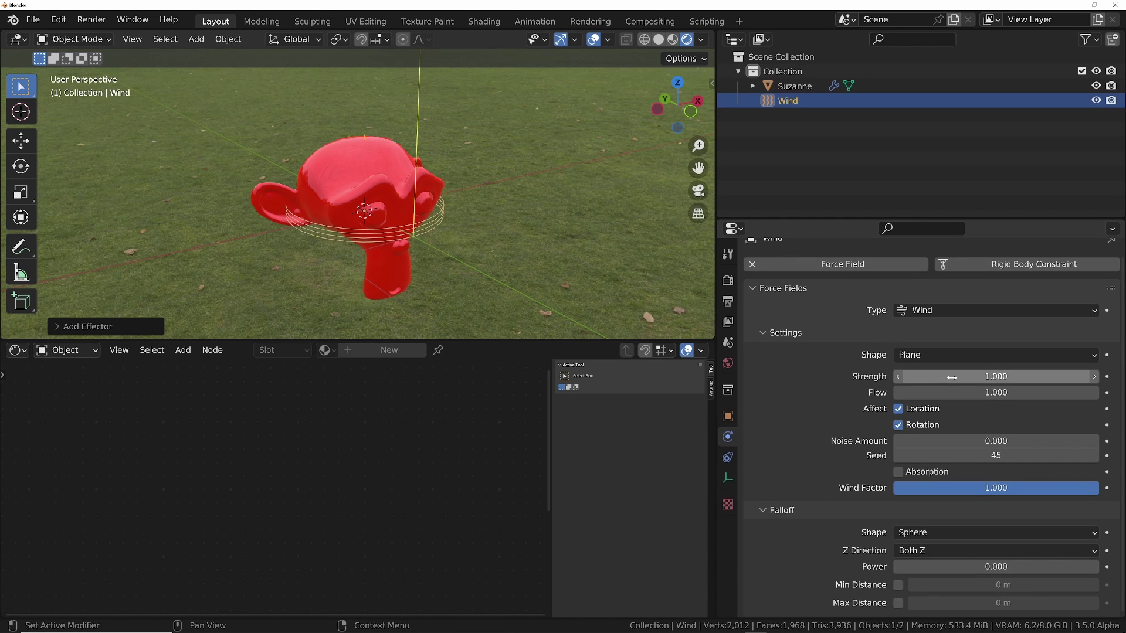
pyautogui.moveTo(950, 378); pyautogui.dragTo(1008, 378)
pyautogui.moveTo(389, 175); pyautogui.dragTo(414, 114, button='middle')
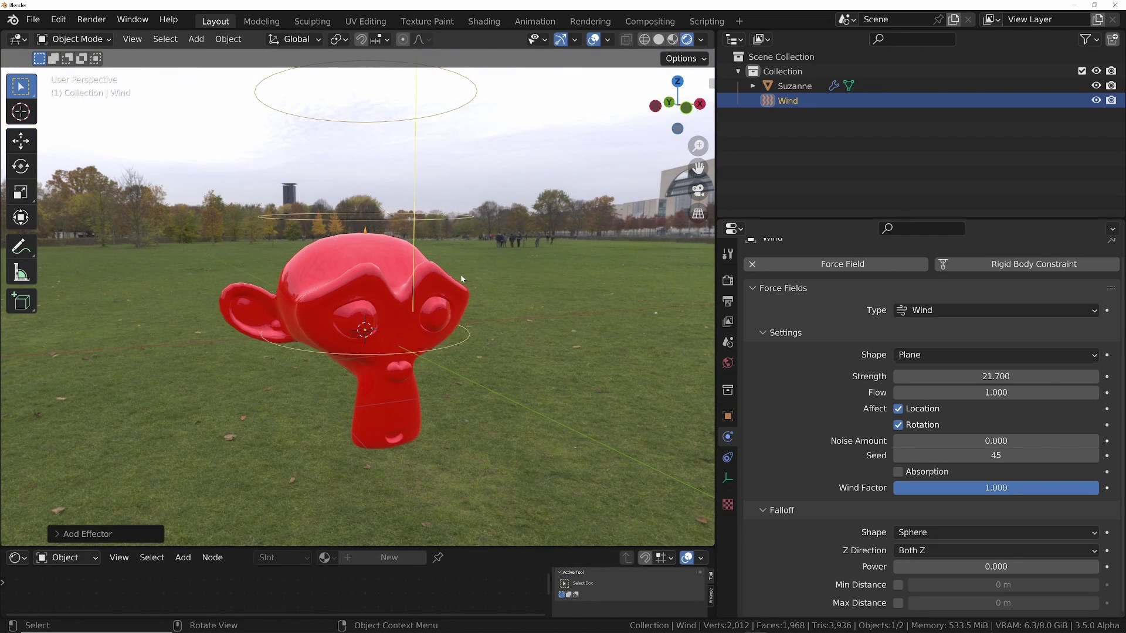
# Step: Add default Cloth physics to Suzanne, preview it falling, and rewind to frame 1
pyautogui.click(462, 279)
pyautogui.click(458, 288)
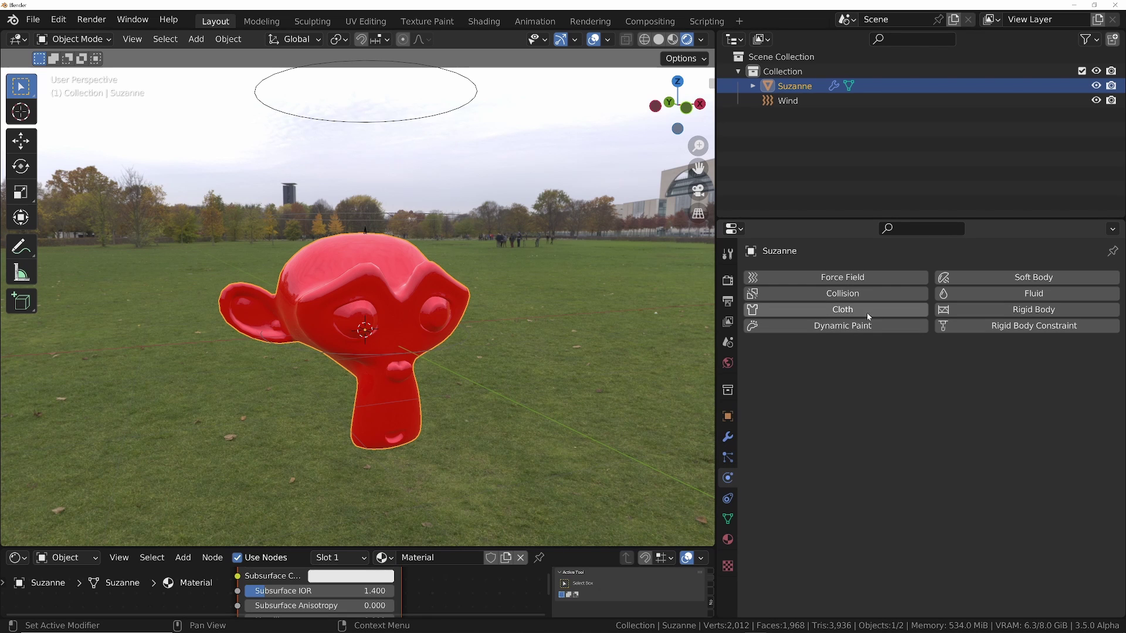
pyautogui.click(836, 312)
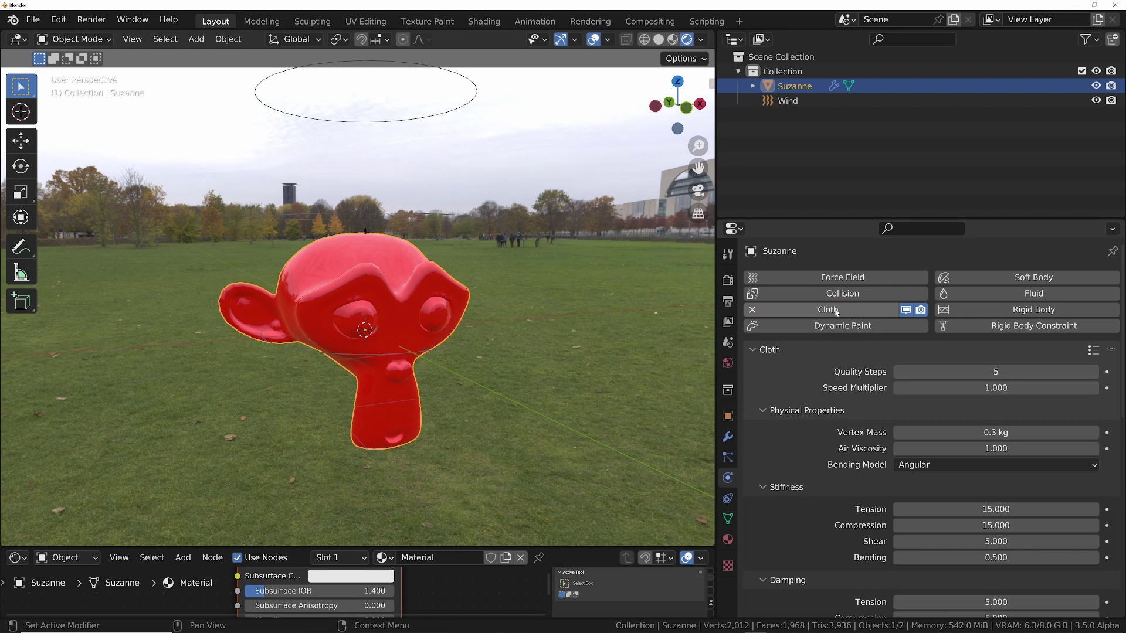
pyautogui.press('space')
pyautogui.press('space')
pyautogui.hotkey('shift', 'Left')
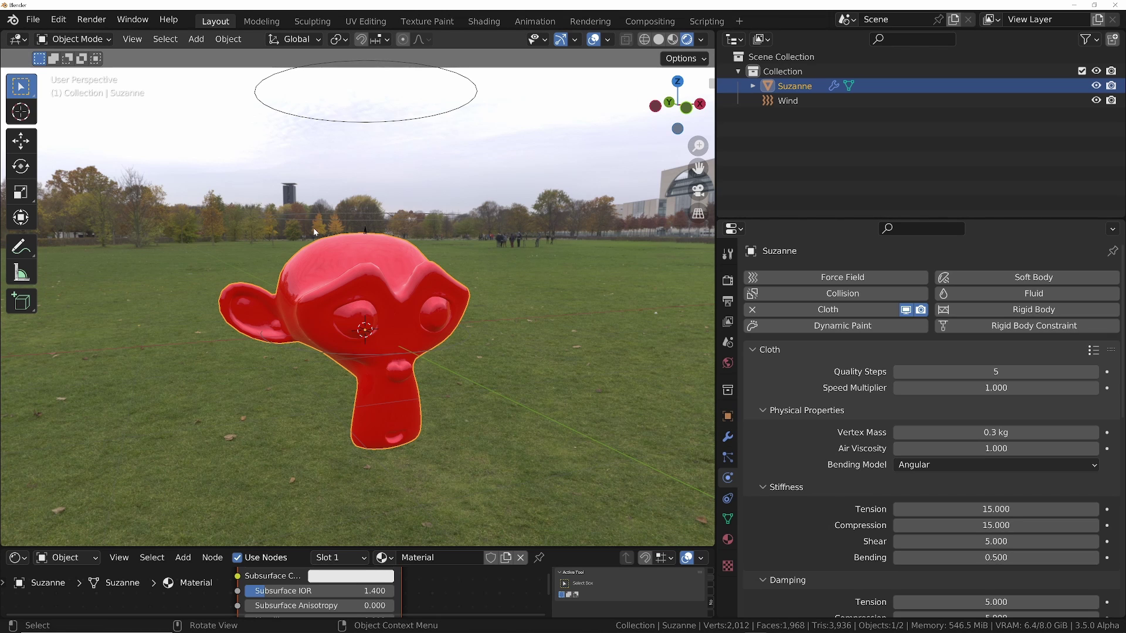
# Step: Enter Edit Mode on Suzanne and add a vertex group named PIN
pyautogui.hotkey('ctrl', 'Tab')
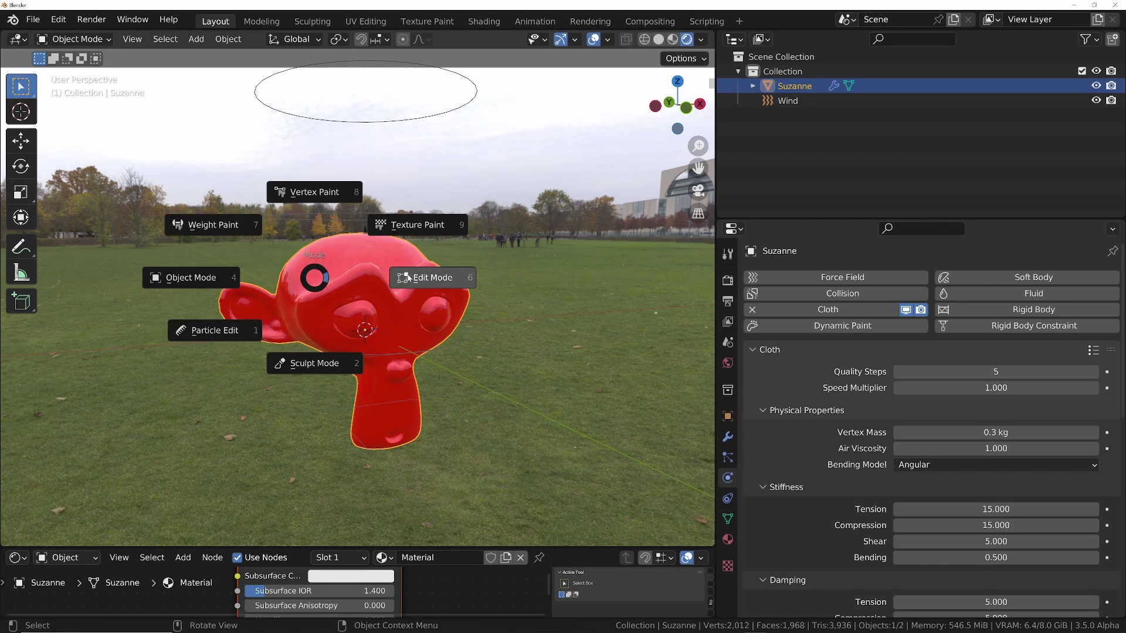
pyautogui.click(409, 278)
pyautogui.click(728, 519)
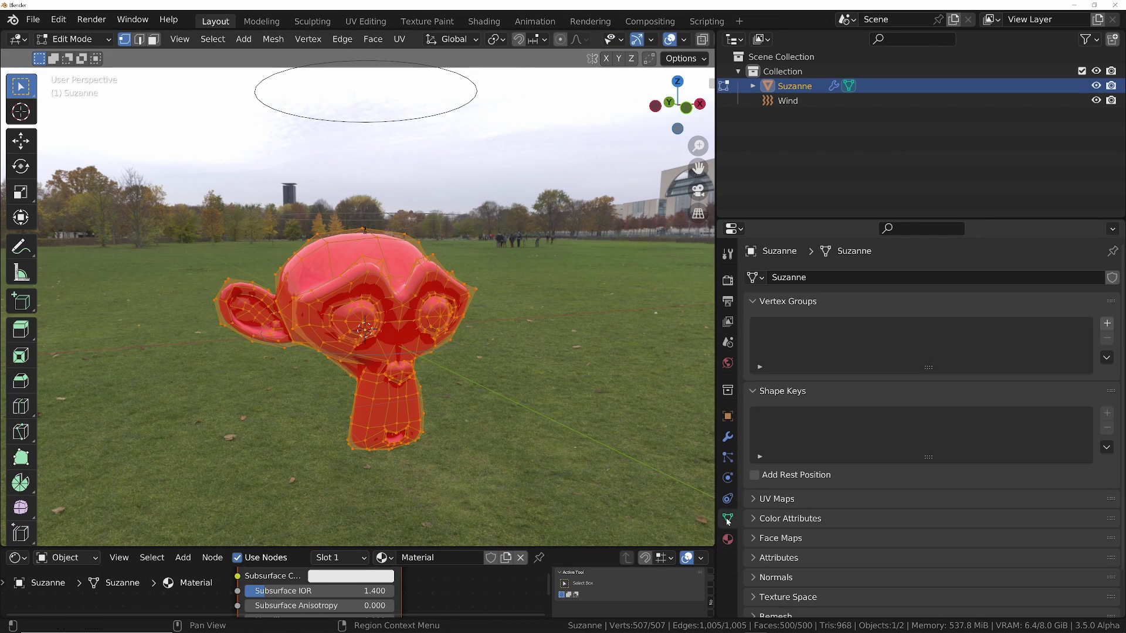
pyautogui.click(1107, 323)
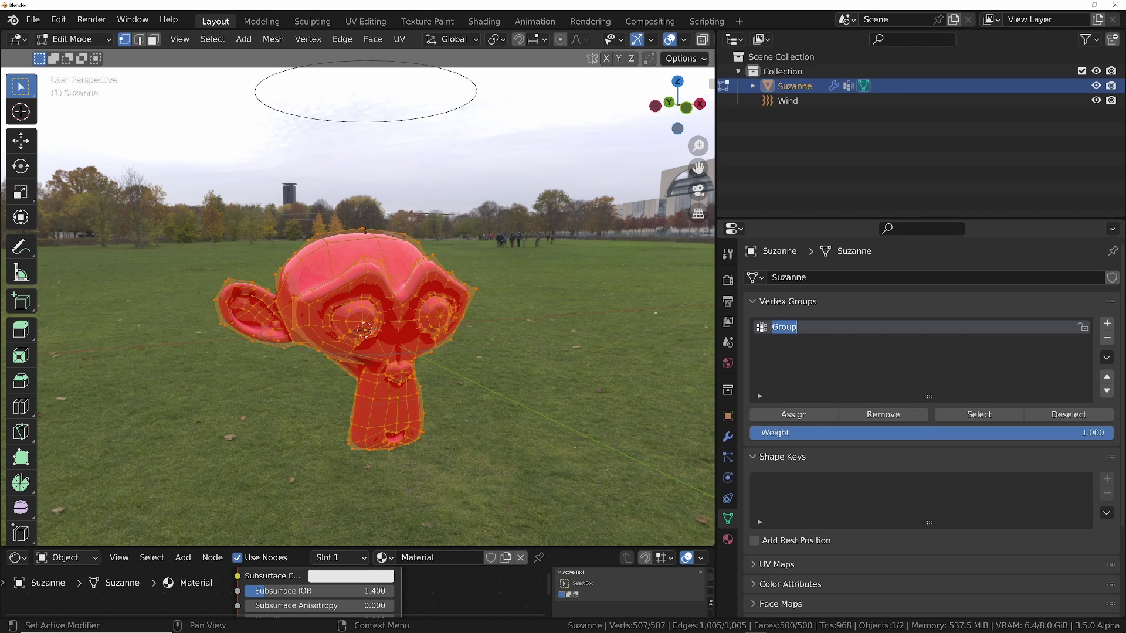
pyautogui.write('PIN')
pyautogui.press('Return')
# Step: Assign two top-of-head vertices to PIN at weight 1.0 and return to Object Mode
pyautogui.click(346, 202)
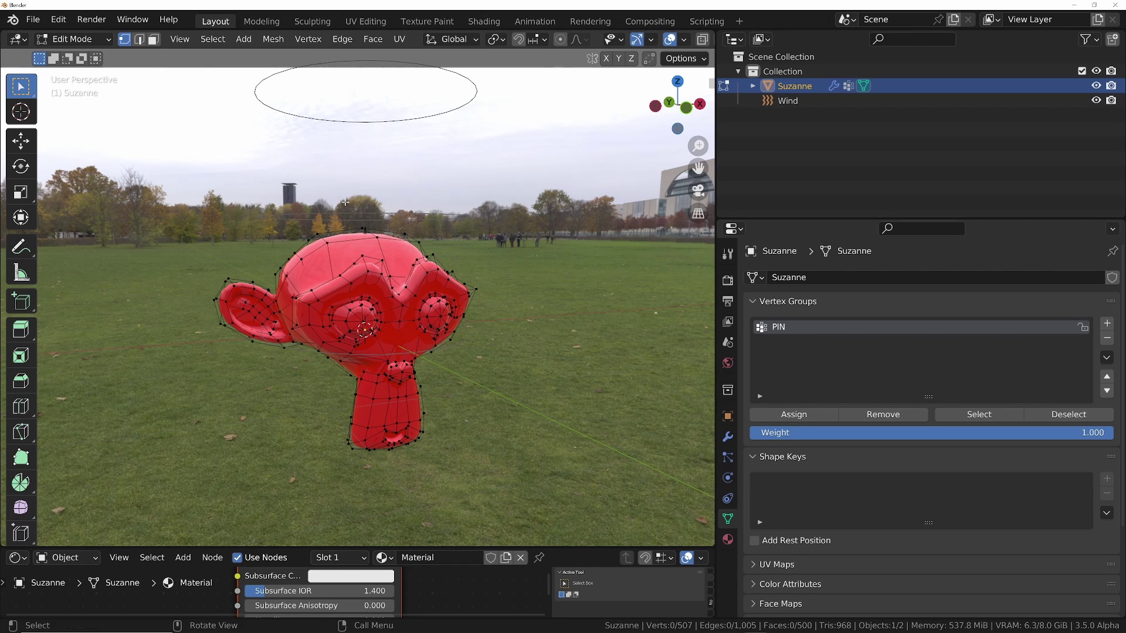
pyautogui.keyDown('shift'); pyautogui.click(371, 229); pyautogui.keyUp('shift')
pyautogui.keyDown('shift'); pyautogui.click(403, 231); pyautogui.keyUp('shift')
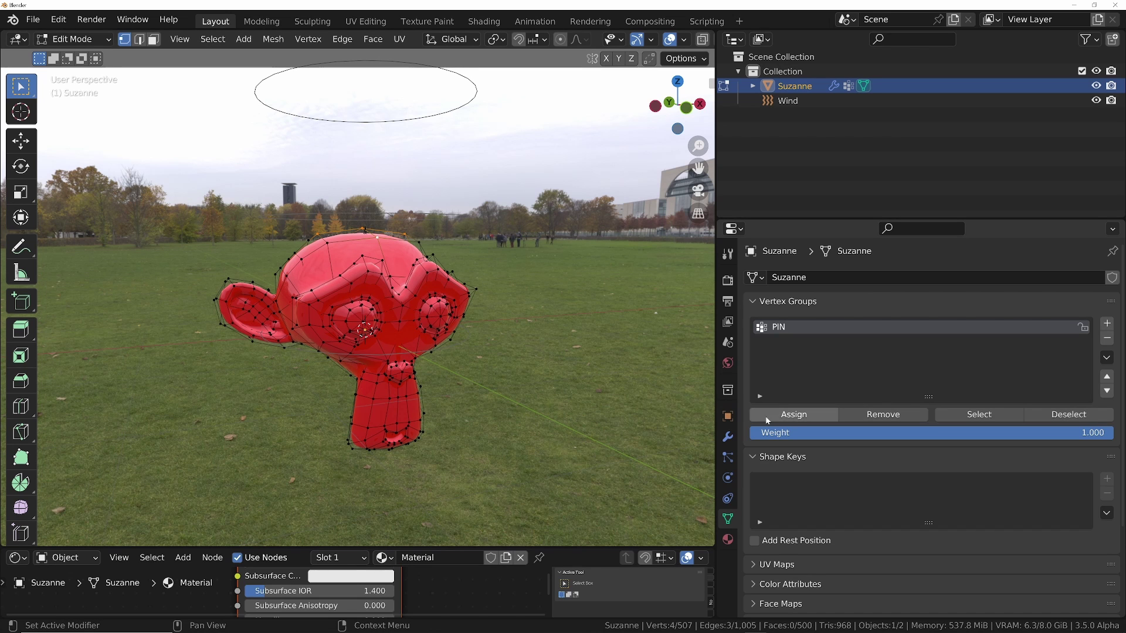
pyautogui.click(792, 423)
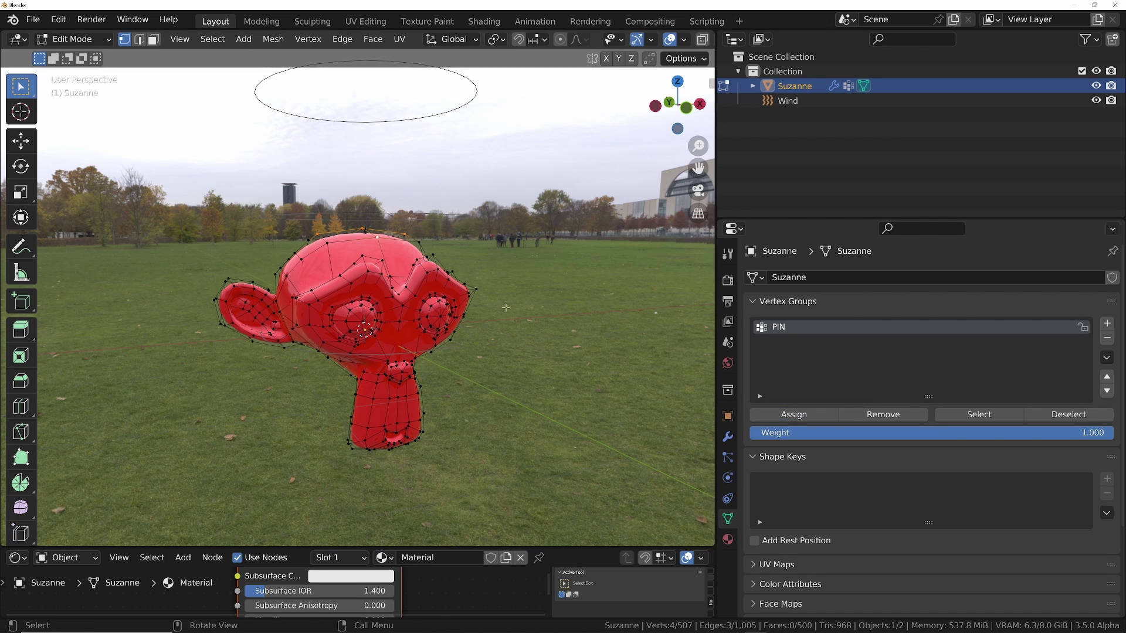
pyautogui.moveTo(341, 235); pyautogui.dragTo(317, 205, button='middle')
pyautogui.scroll(4, 305, 194)
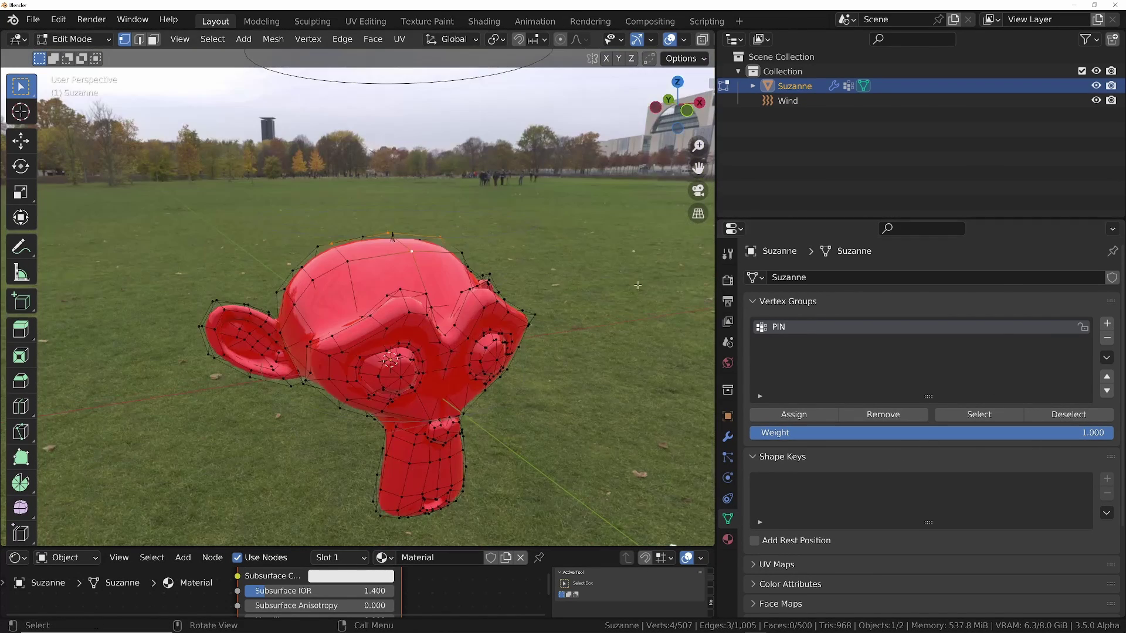
pyautogui.press('Tab')
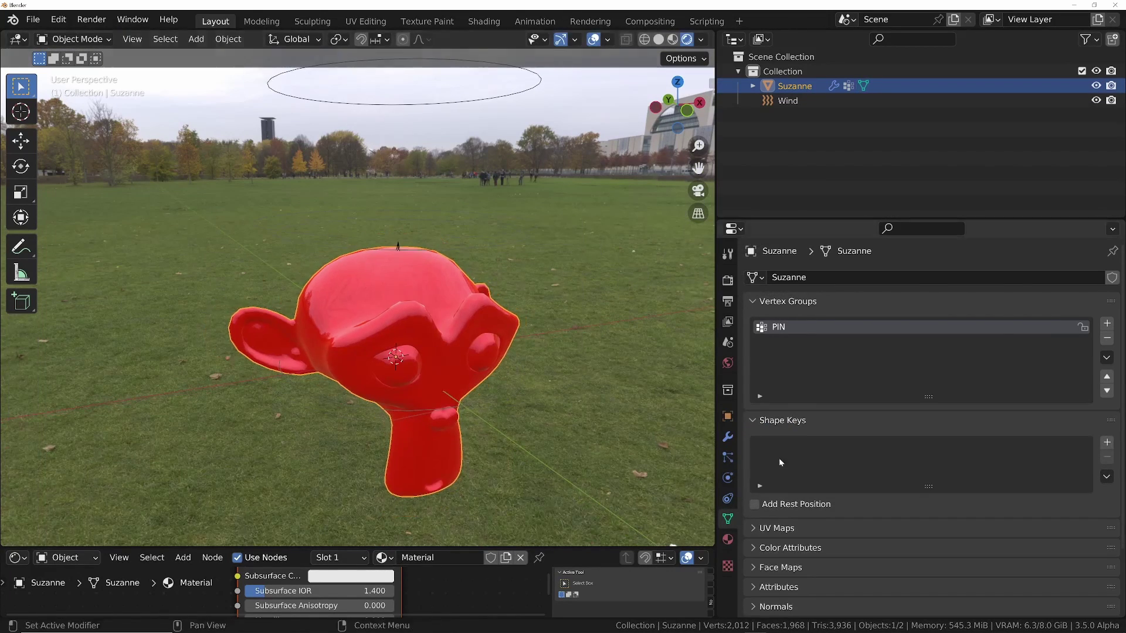
# Step: Set the cloth Shape Pin Group to PIN and play the simulation
pyautogui.click(727, 499)
pyautogui.click(727, 478)
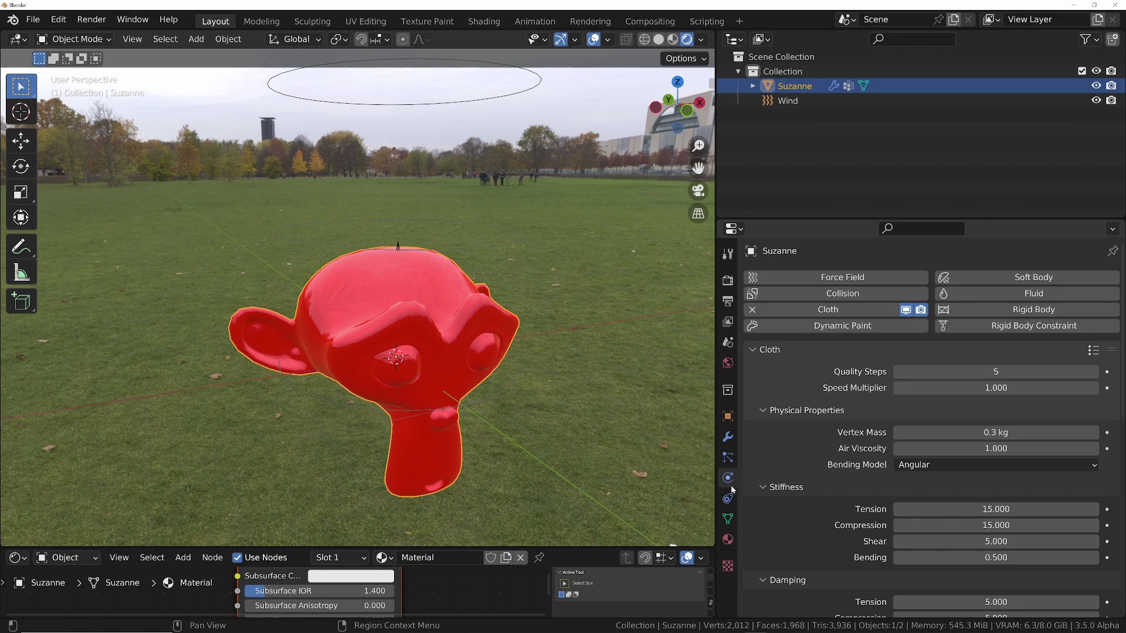
pyautogui.scroll(-6, 786, 506)
pyautogui.scroll(-10, 826, 430)
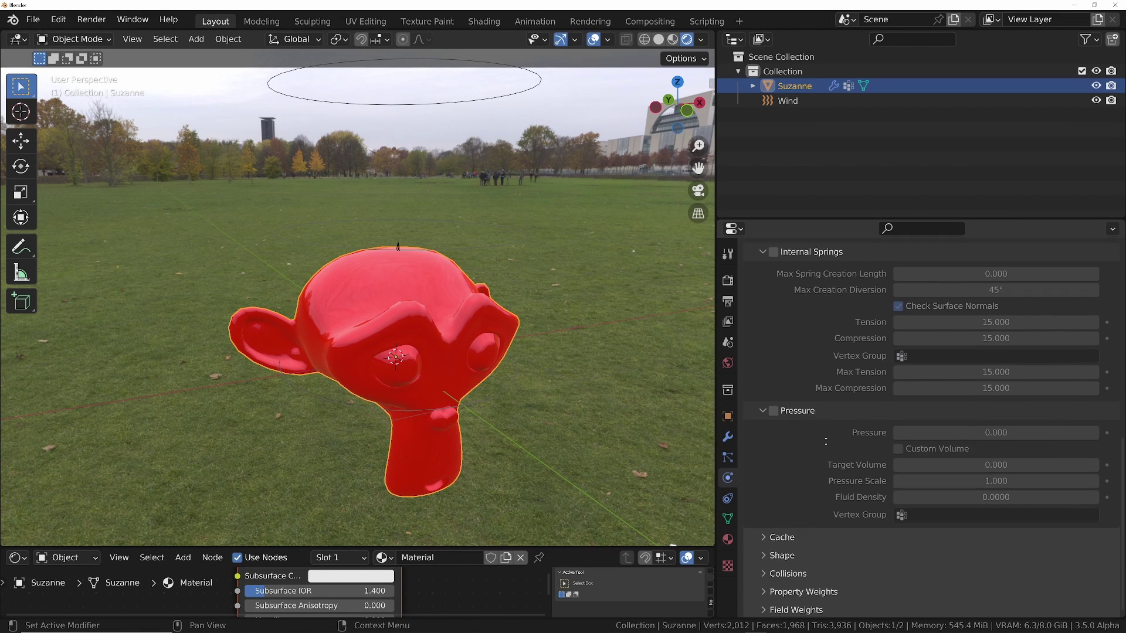
pyautogui.click(775, 552)
pyautogui.scroll(-5, 812, 252)
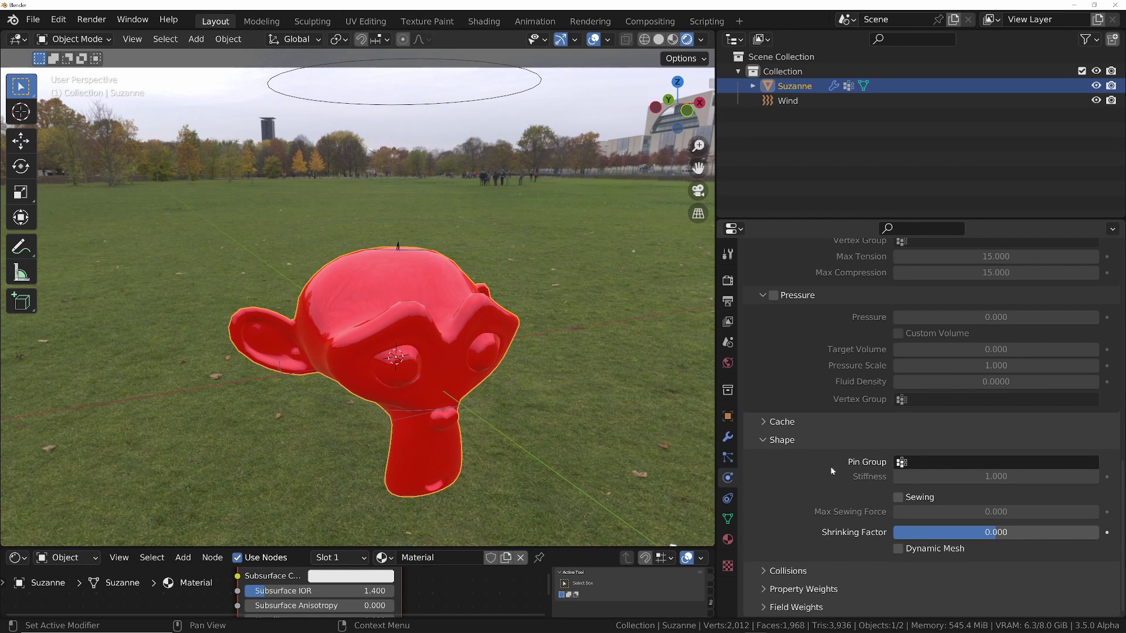
pyautogui.click(954, 466)
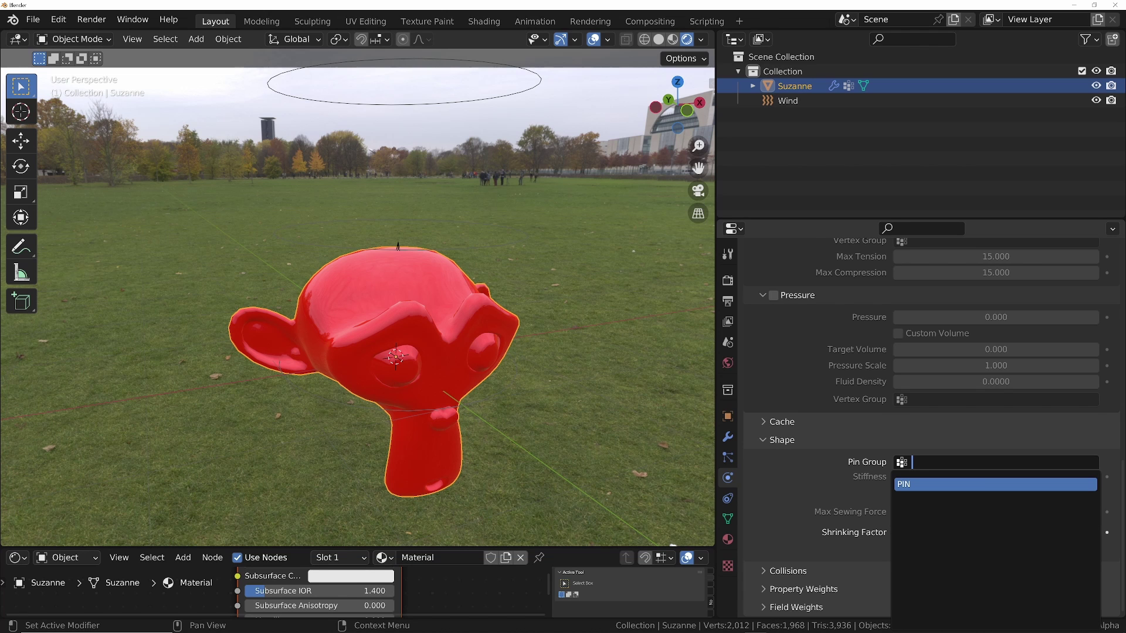
pyautogui.click(945, 484)
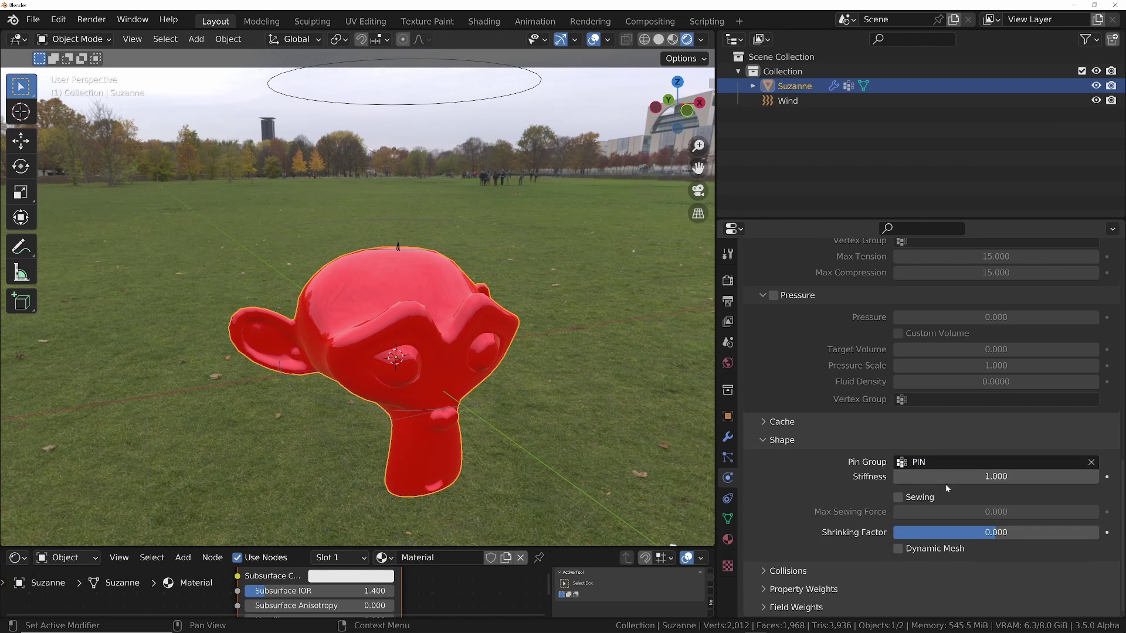
pyautogui.moveTo(421, 287); pyautogui.dragTo(422, 294, button='middle')
pyautogui.press('space')
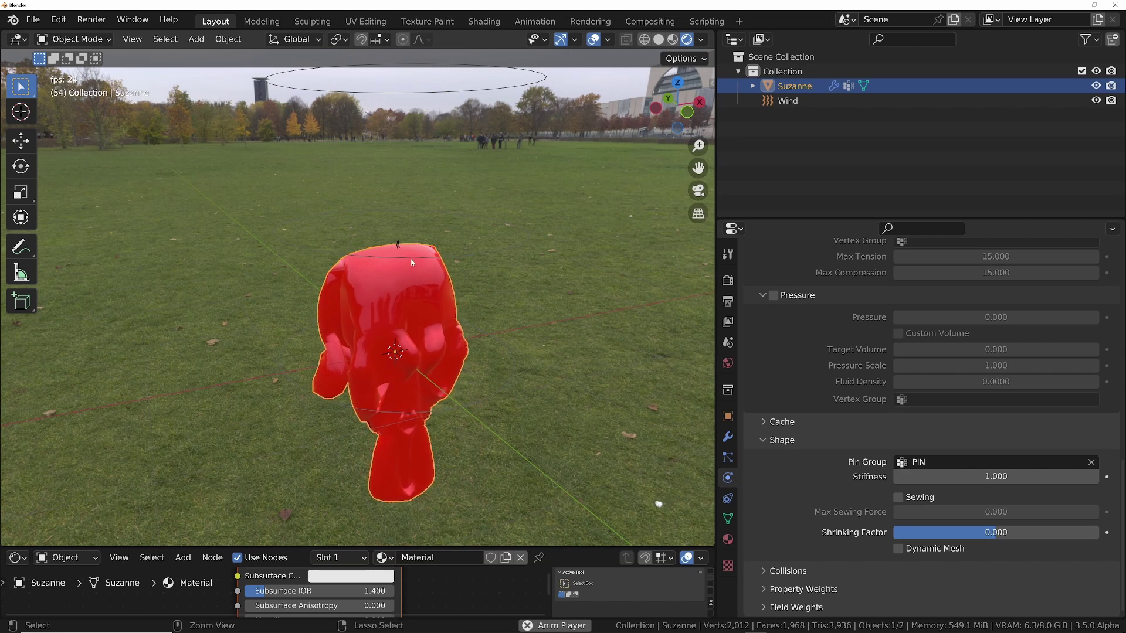
# Step: Rotate the Wind field to blow horizontally at Suzanne and preview the cloth's reaction
pyautogui.moveTo(410, 258); pyautogui.dragTo(430, 322, button='middle')
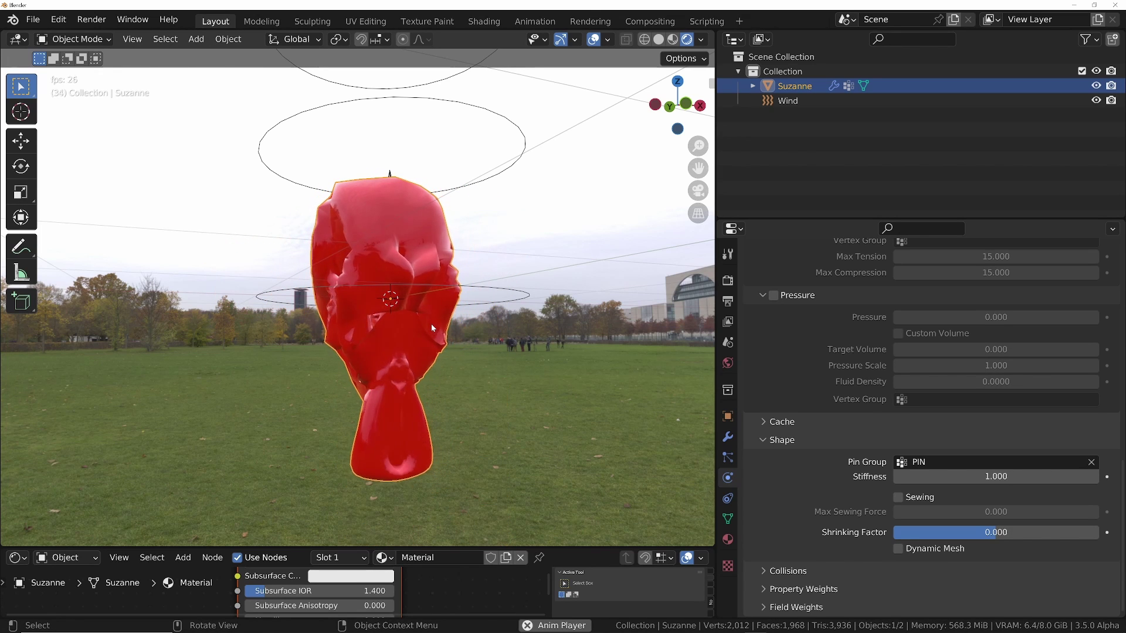
pyautogui.click(432, 276)
pyautogui.press('r')
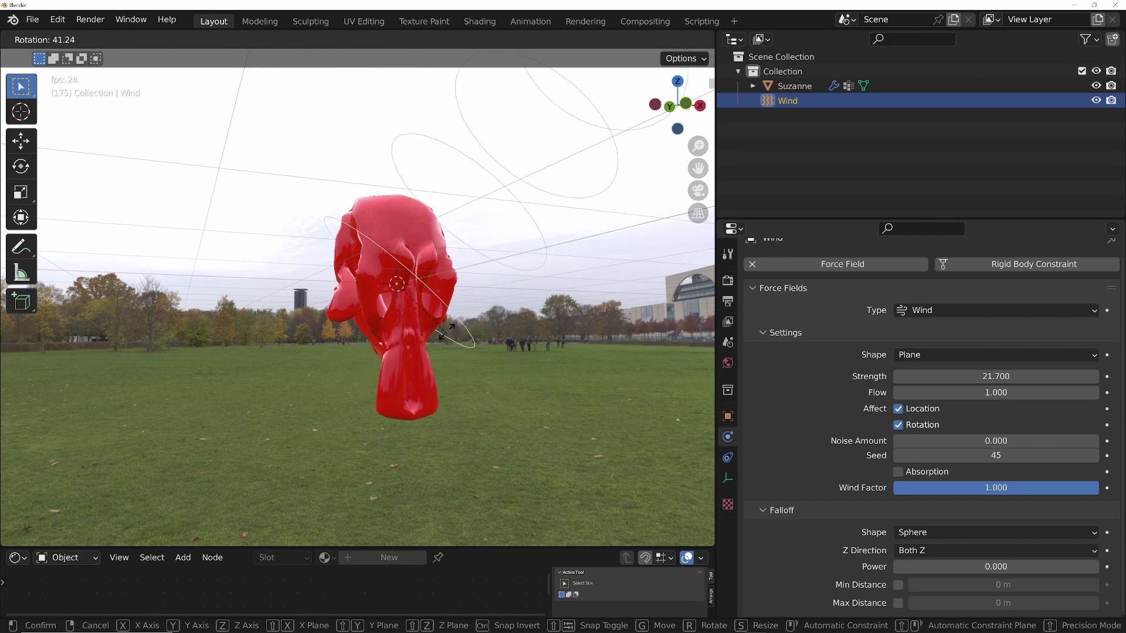
pyautogui.rightClick(578, 331)
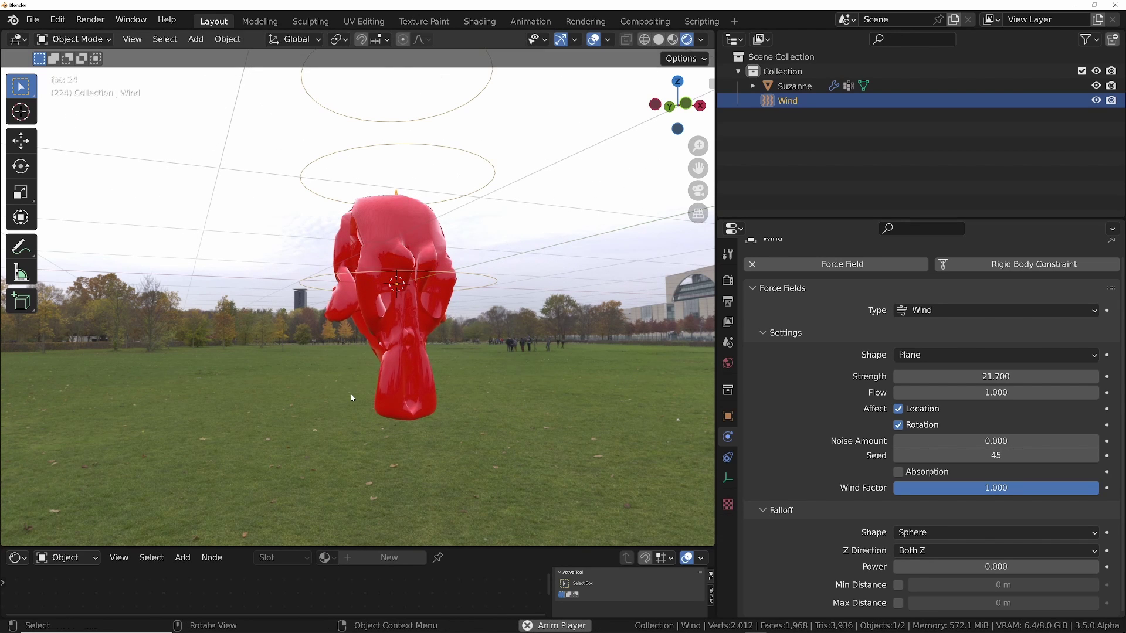
pyautogui.press('Escape')
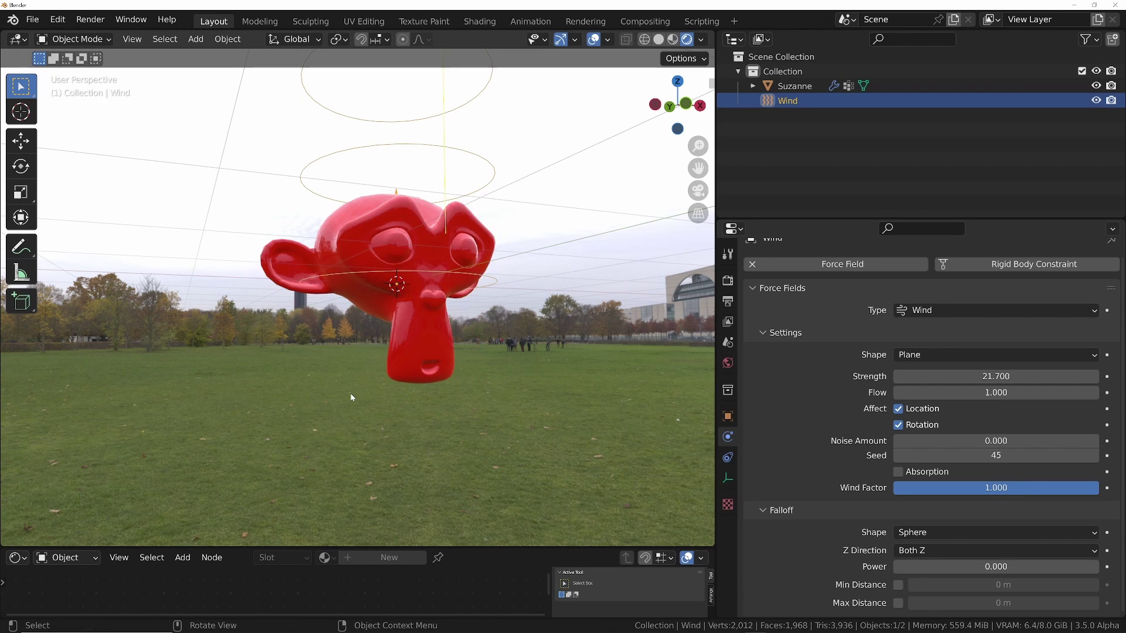
pyautogui.press('r')
pyautogui.click(523, 84)
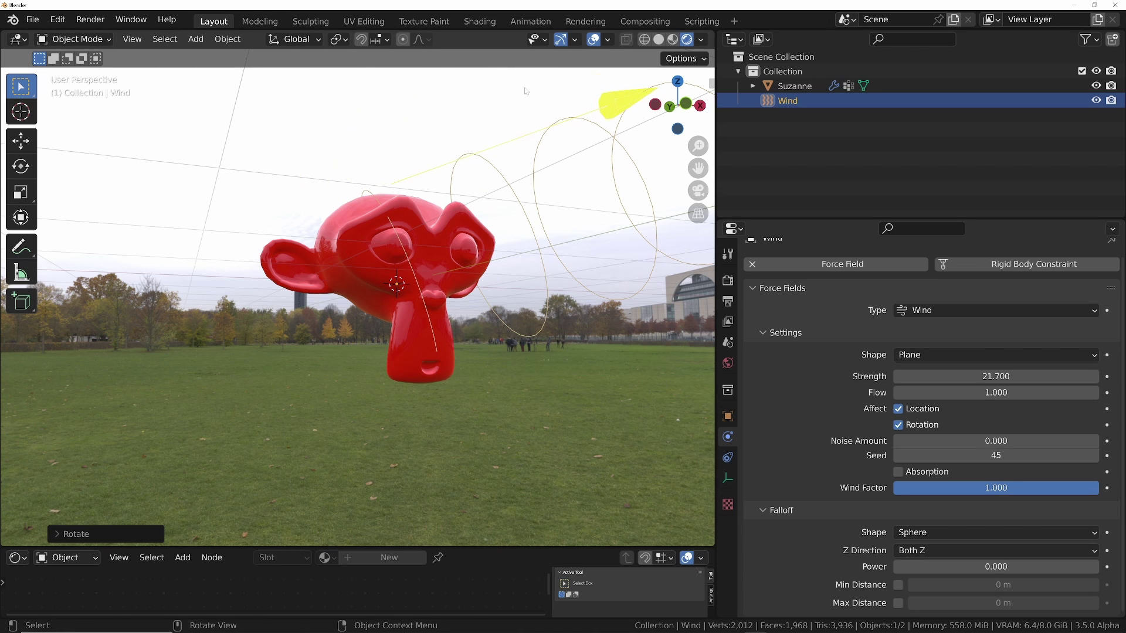
pyautogui.press('space')
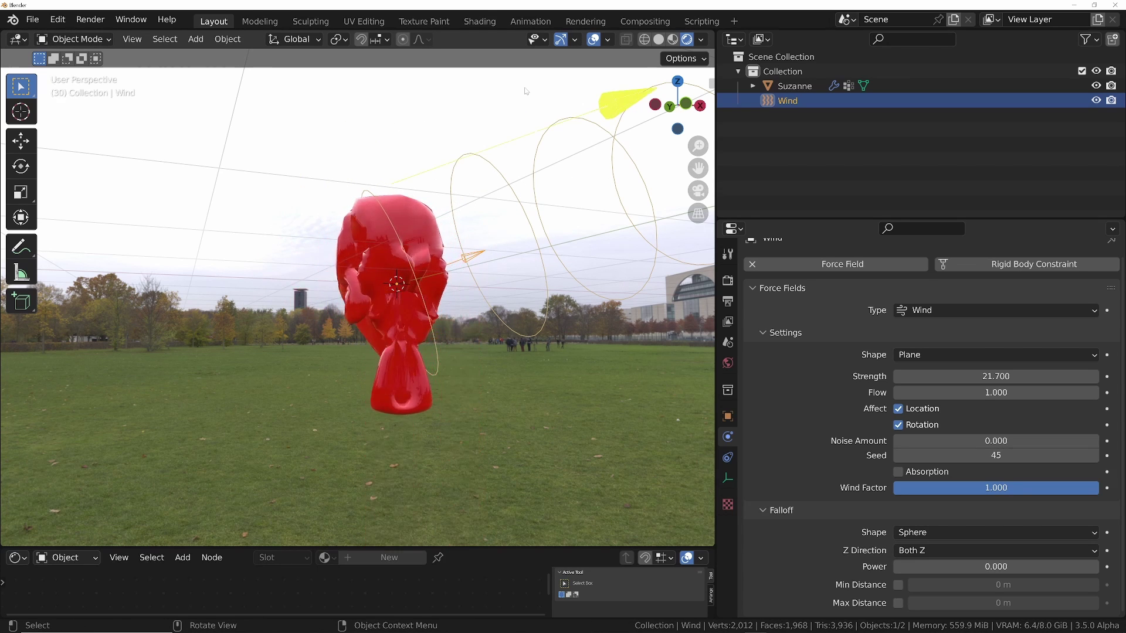
pyautogui.press('Escape')
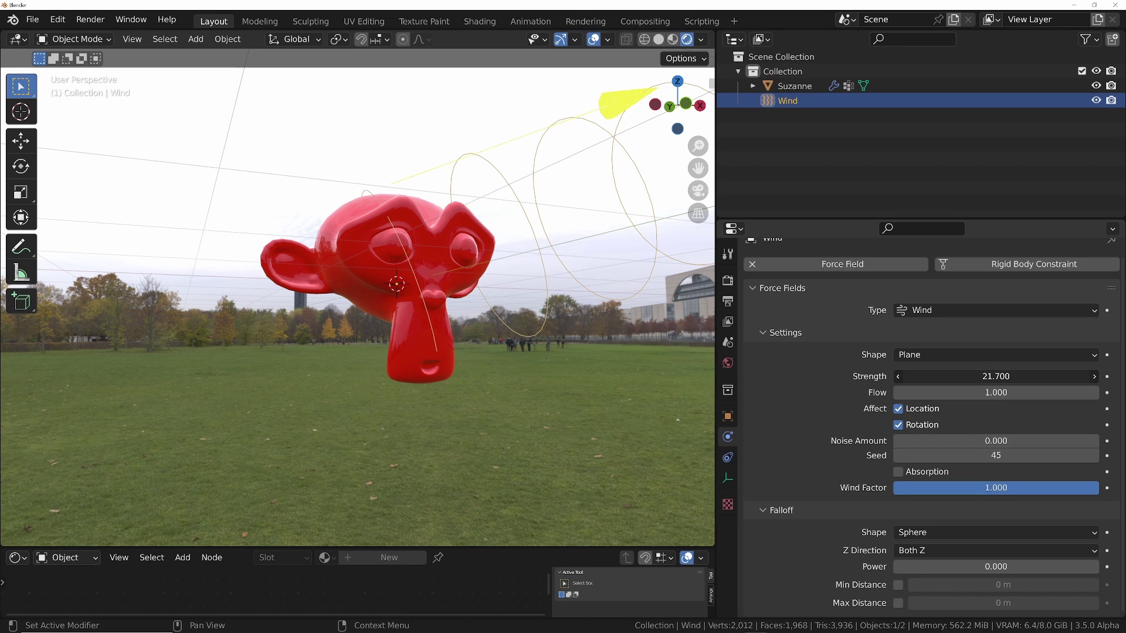
# Step: Raise the wind Strength via 357.7 to 1526.1 while watching the blown cloth play back
pyautogui.moveTo(996, 376); pyautogui.dragTo(1020, 376)
pyautogui.press('space')
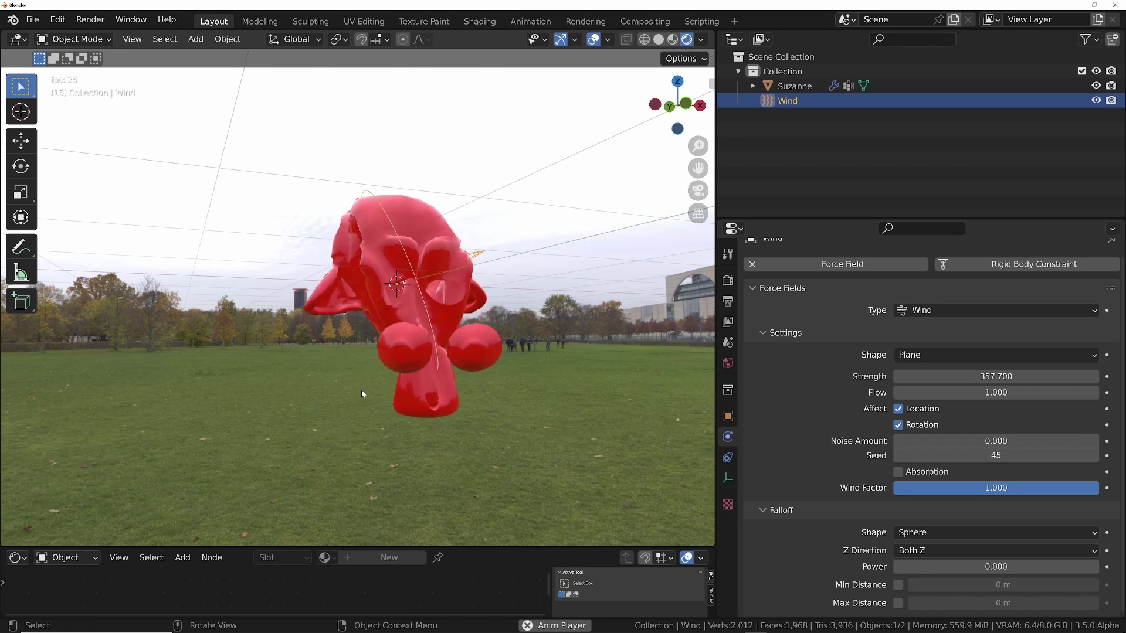
pyautogui.moveTo(381, 343)
pyautogui.mouseDown(button='middle')
pyautogui.moveTo(326, 357)
pyautogui.moveTo(363, 355)
pyautogui.mouseUp(button='middle')
pyautogui.moveTo(995, 377); pyautogui.dragTo(1084, 377)
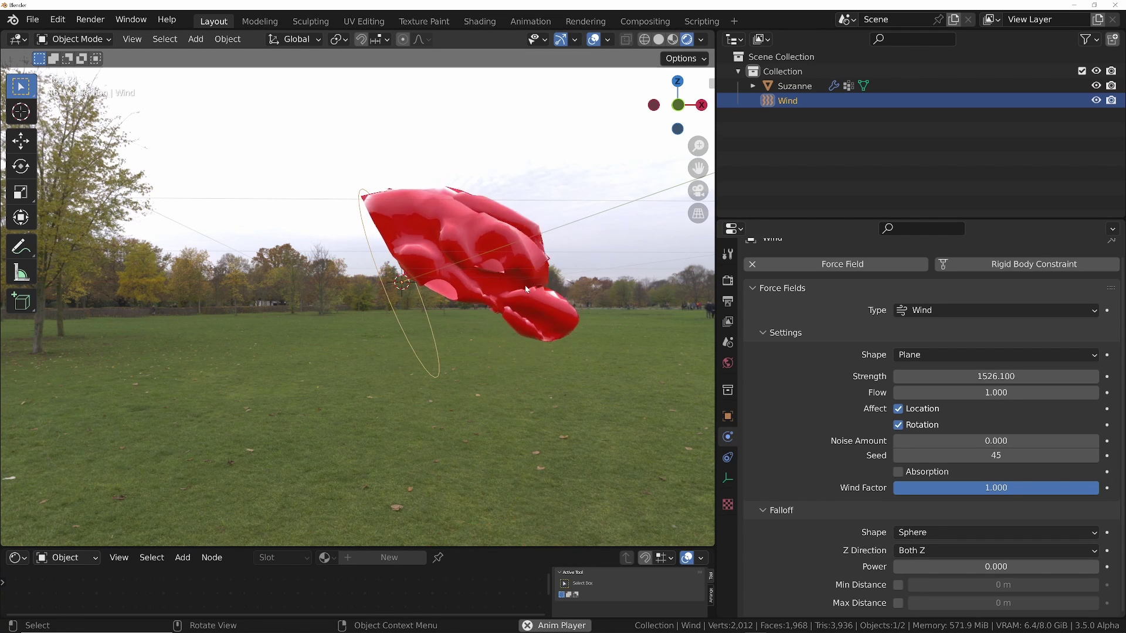
pyautogui.press('Escape')
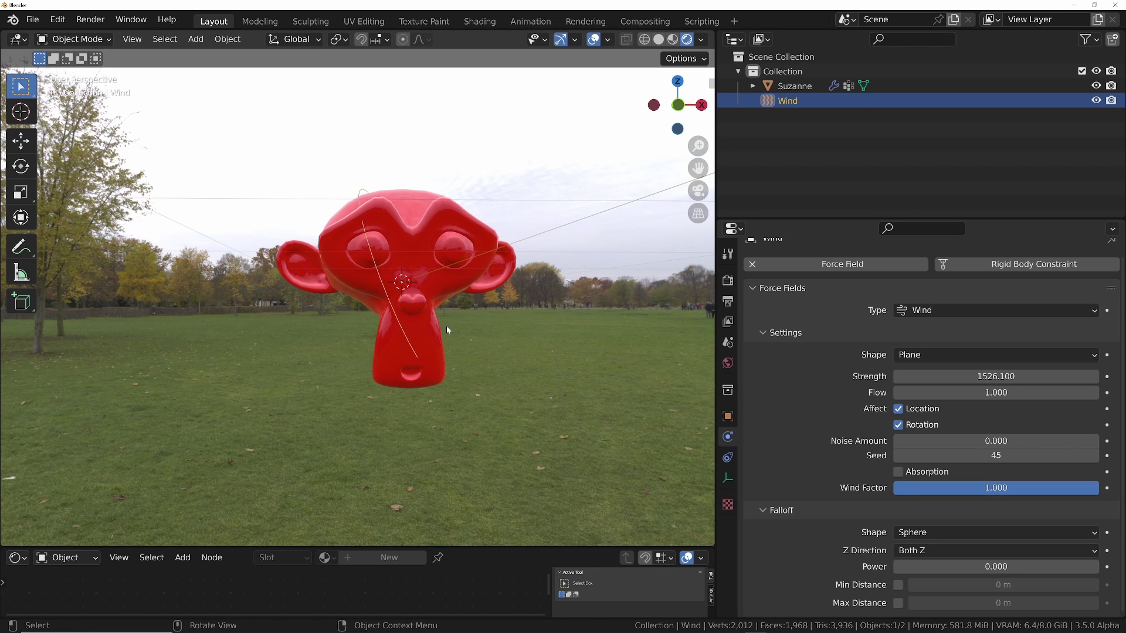
# Step: Add a second Subdivision Surface modifier after Cloth on Suzanne and preview the smoothed playback
pyautogui.click(446, 273)
pyautogui.click(729, 437)
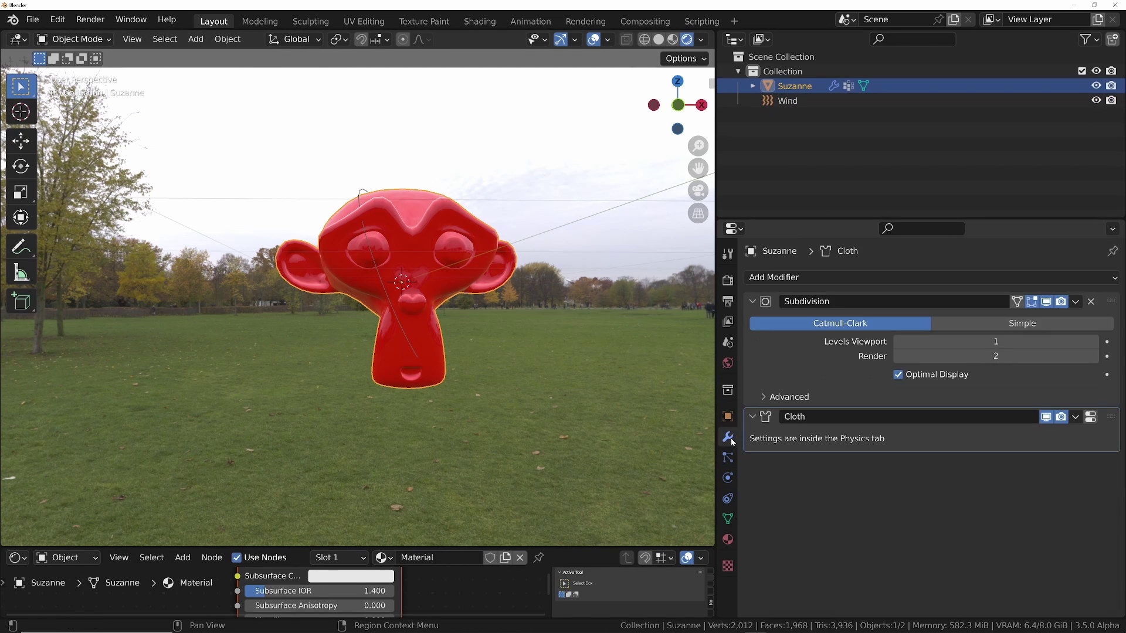
pyautogui.click(824, 278)
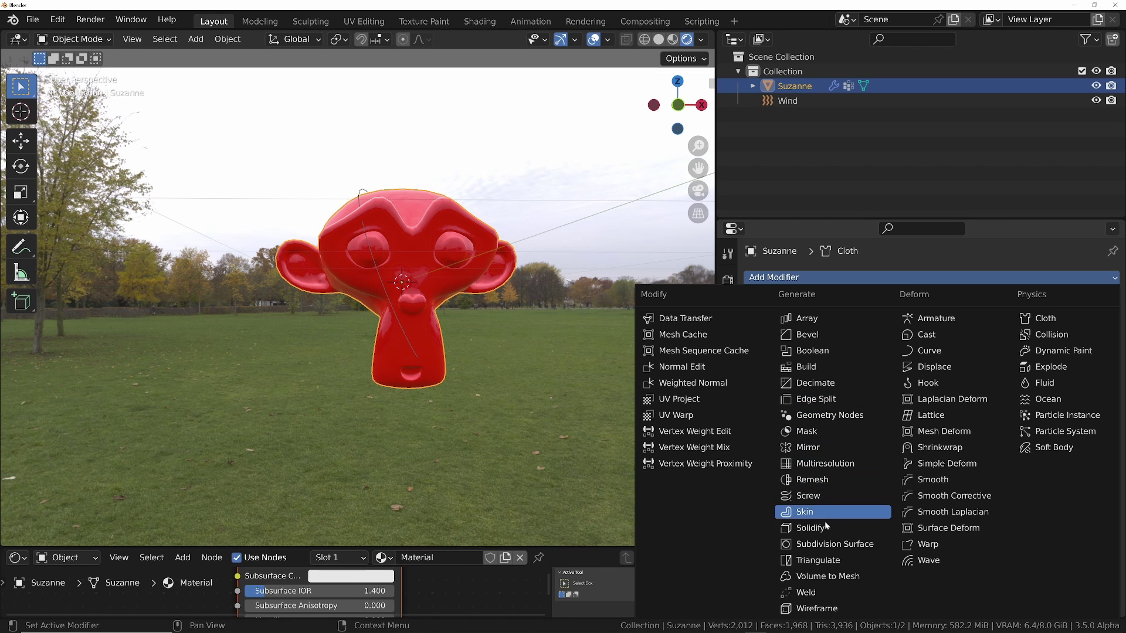
pyautogui.click(824, 544)
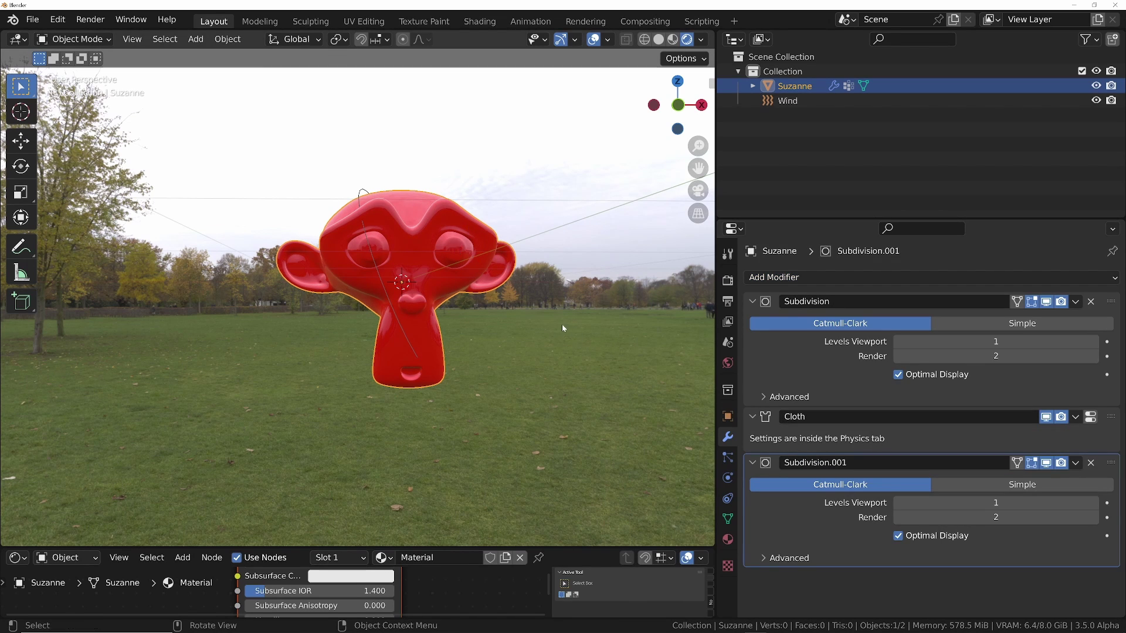
pyautogui.press('space')
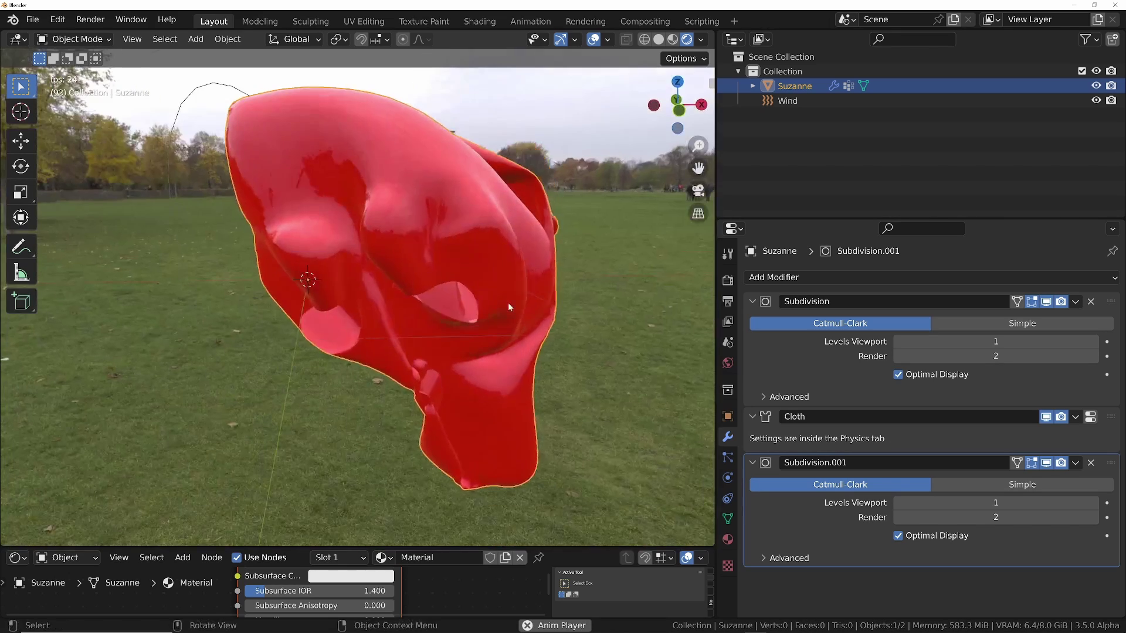
pyautogui.press('space')
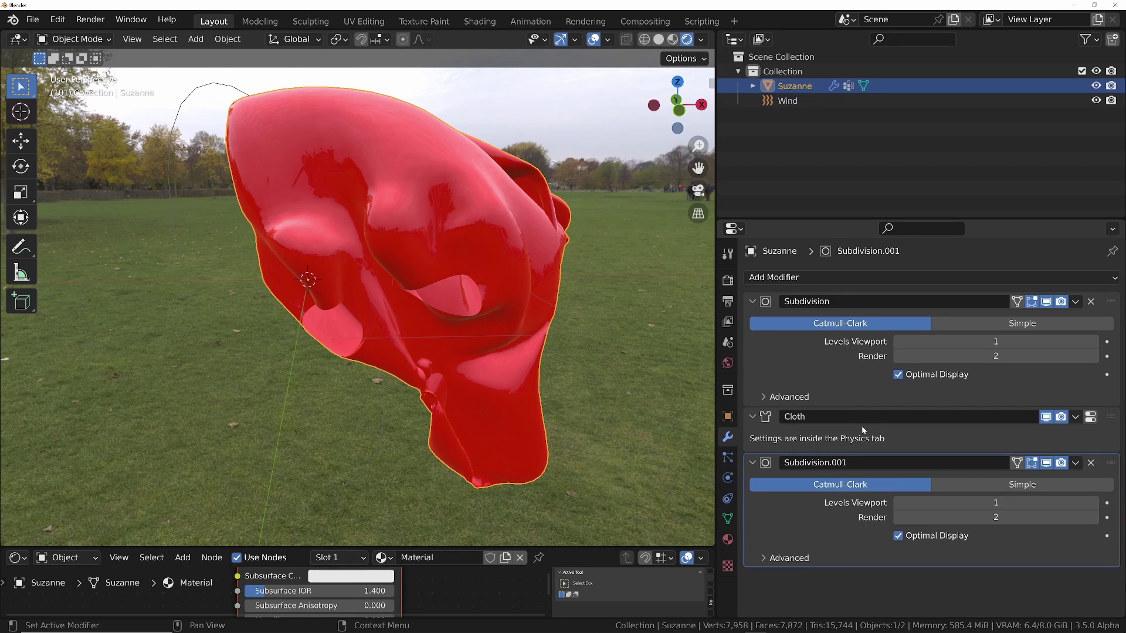
pyautogui.moveTo(402, 338); pyautogui.dragTo(410, 278, button='middle')
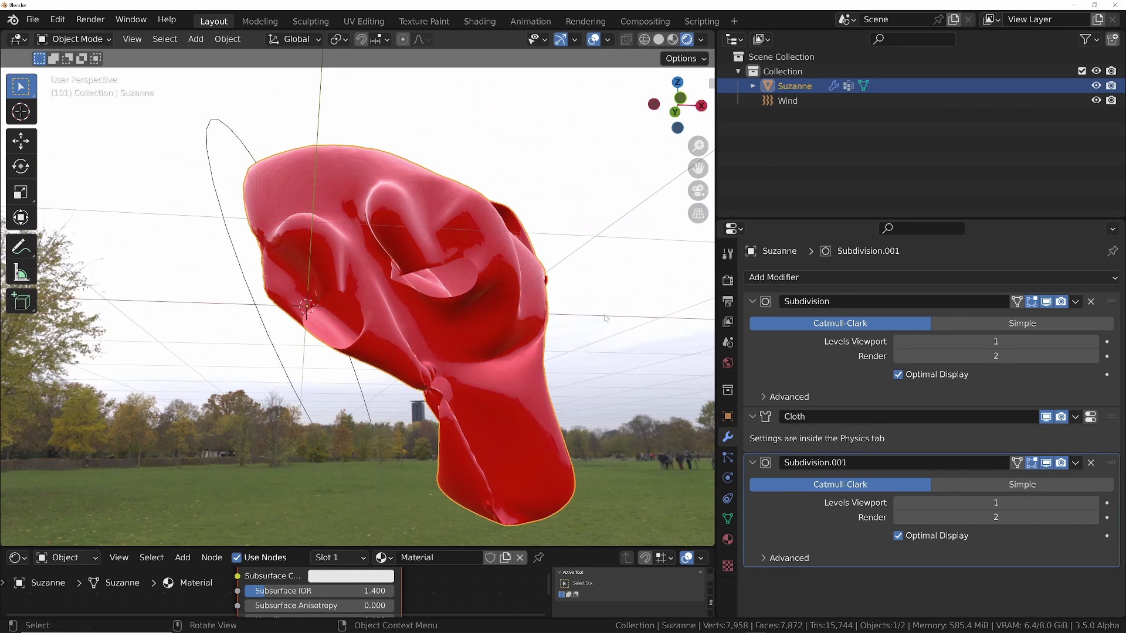
# Step: Add a Solidify modifier between Cloth and Subdivision.001 and enable Only Rim
pyautogui.click(782, 279)
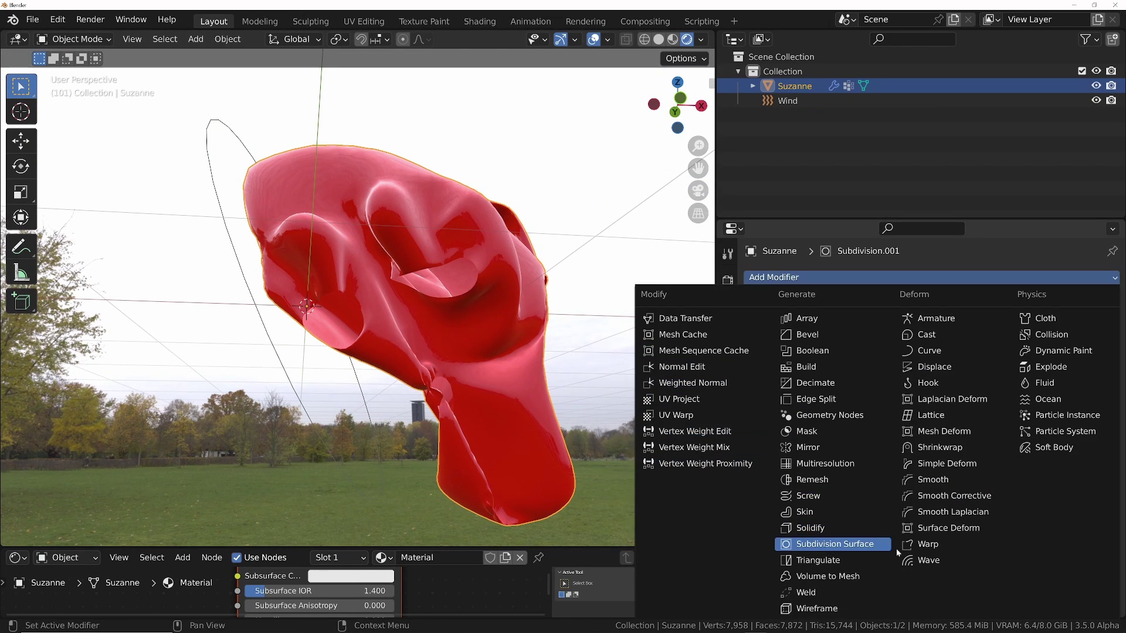
pyautogui.click(826, 531)
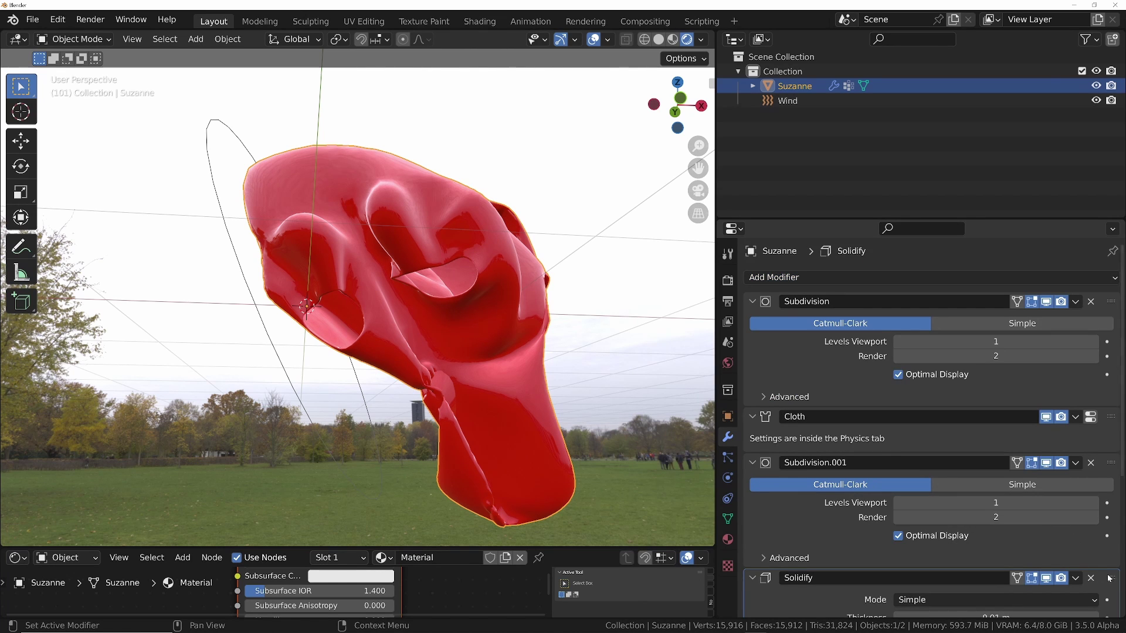
pyautogui.moveTo(1114, 581); pyautogui.dragTo(1111, 465)
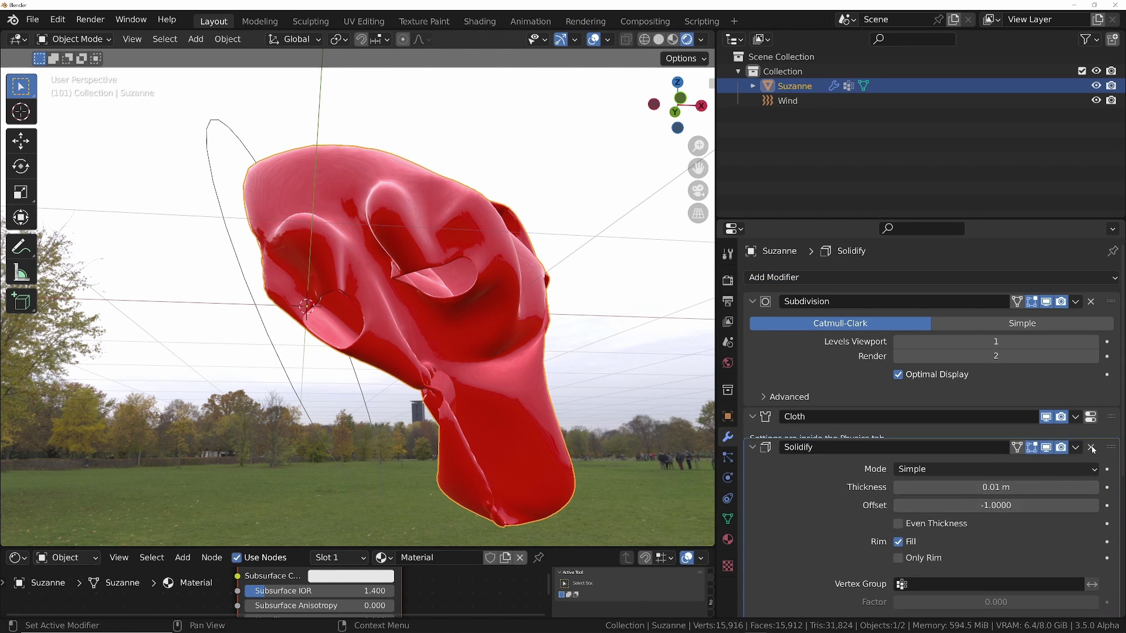
pyautogui.scroll(-6, 964, 498)
pyautogui.scroll(5, 378, 298)
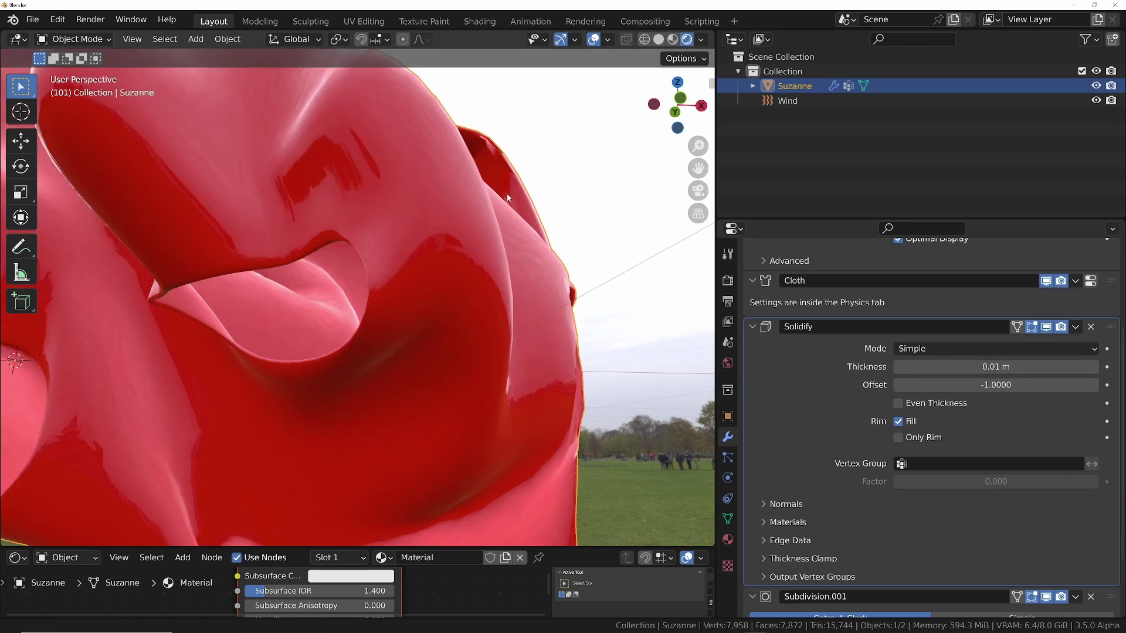
pyautogui.moveTo(377, 297); pyautogui.dragTo(449, 308, button='middle')
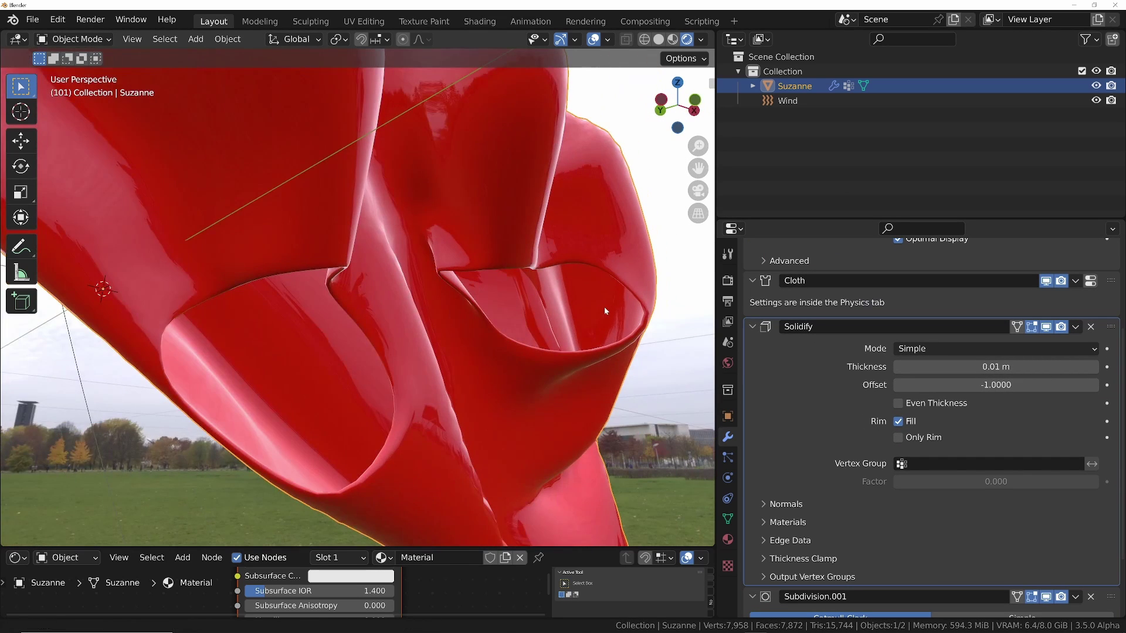
pyautogui.keyDown('ctrl'); pyautogui.moveTo(603, 306); pyautogui.dragTo(607, 279, button='middle'); pyautogui.keyUp('ctrl')
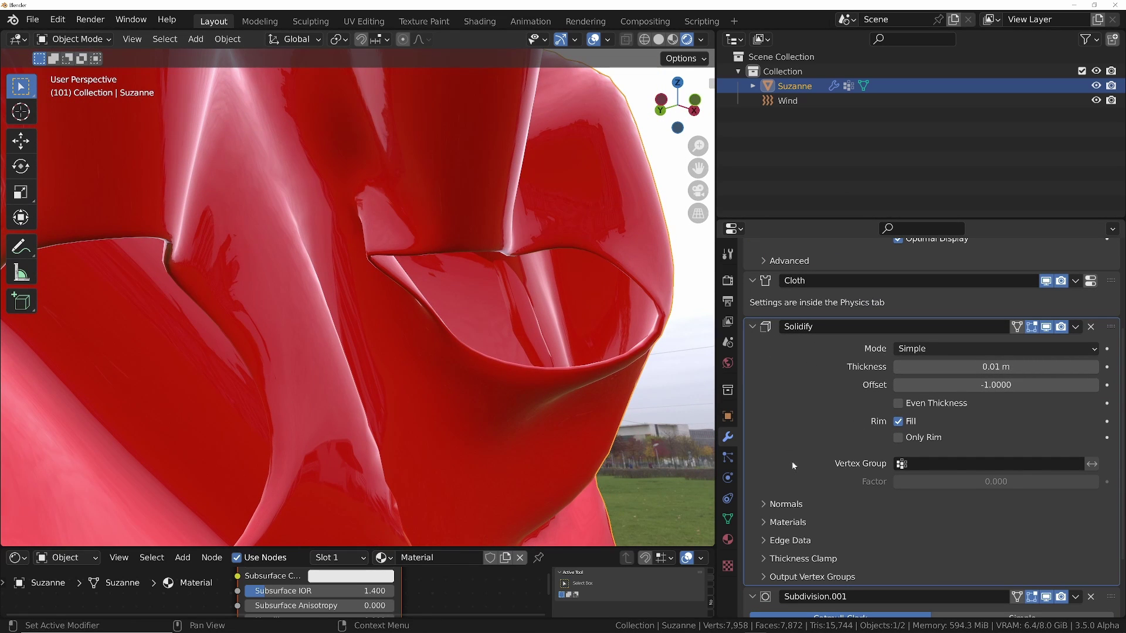
pyautogui.click(899, 438)
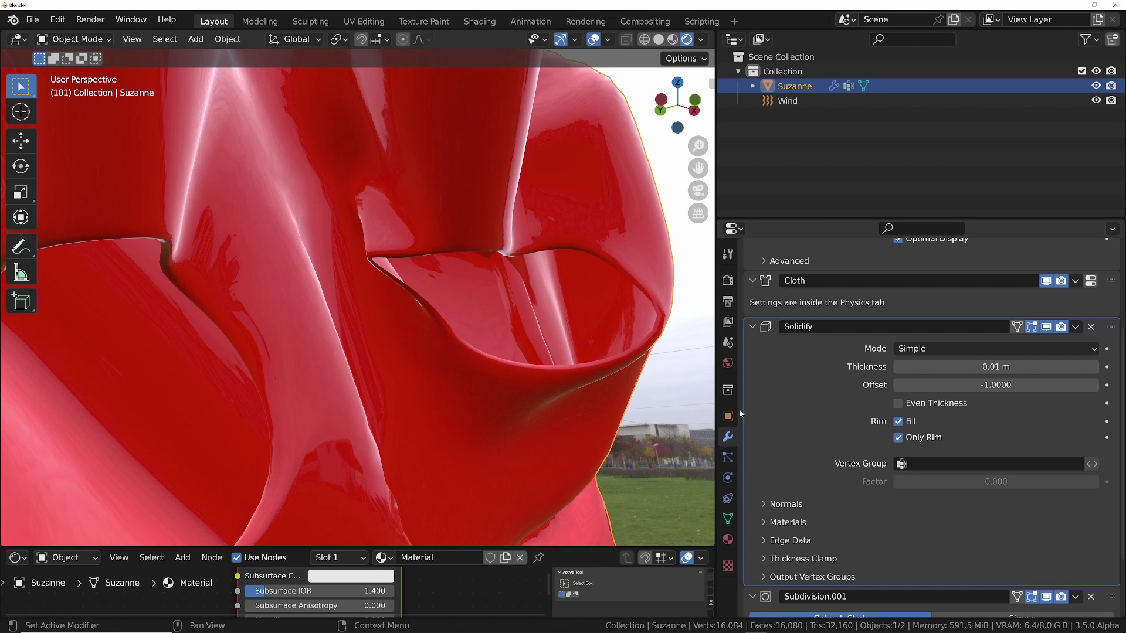
pyautogui.moveTo(631, 269)
pyautogui.mouseDown(button='middle')
pyautogui.moveTo(624, 285)
pyautogui.moveTo(593, 282)
pyautogui.moveTo(593, 234)
pyautogui.moveTo(639, 270)
pyautogui.mouseUp(button='middle')
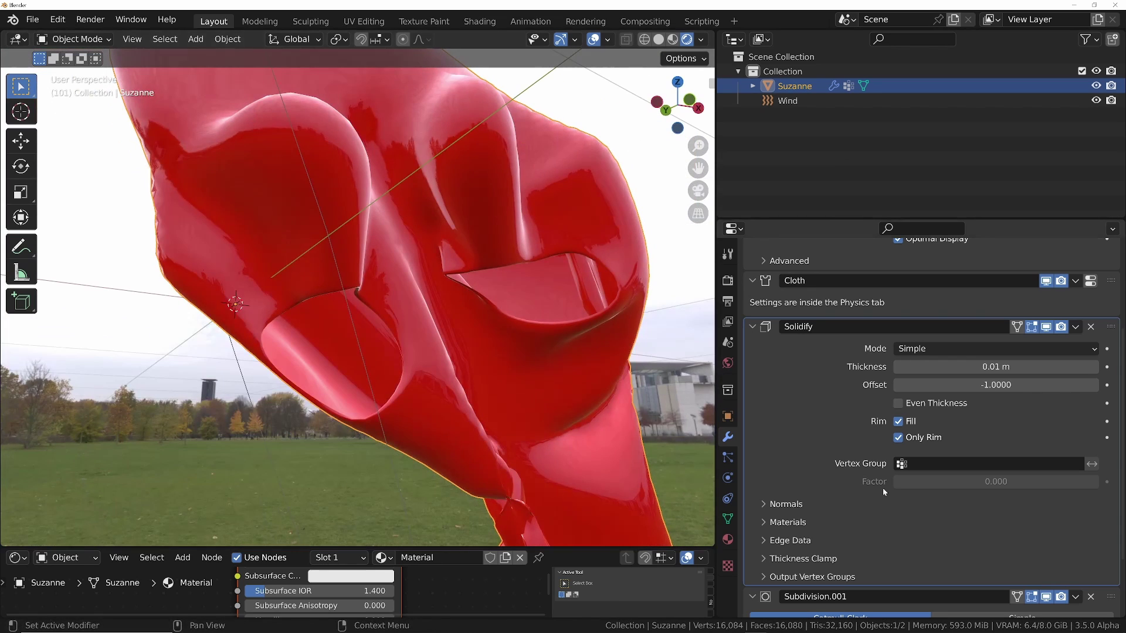
# Step: Collapse Solidify and set Subdivision.001 viewport levels to 2
pyautogui.click(752, 327)
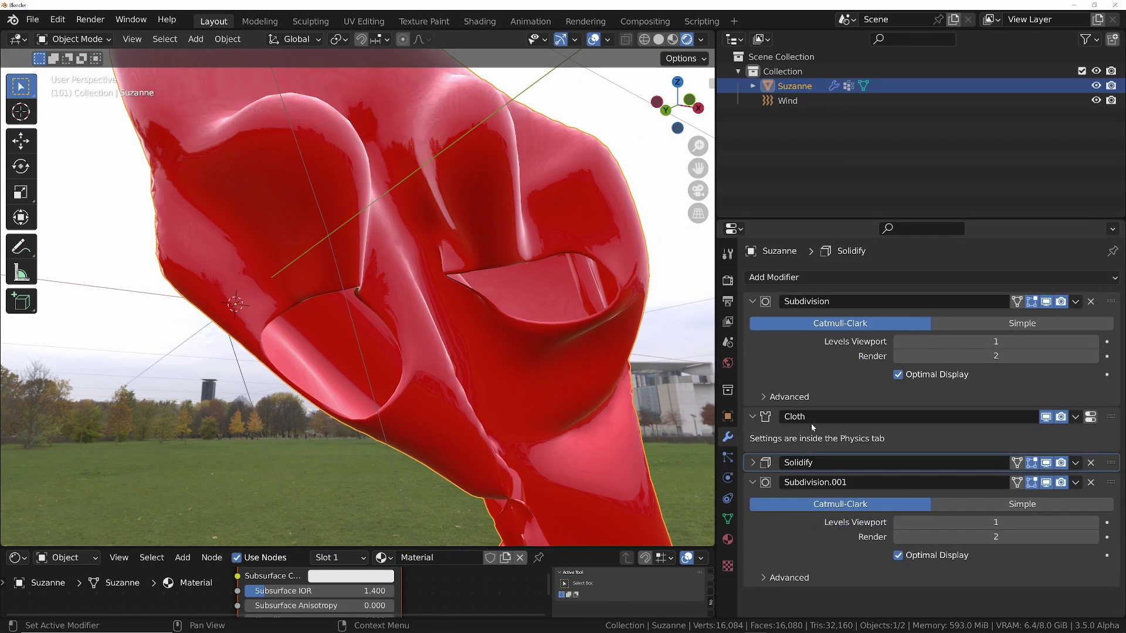
pyautogui.click(1093, 523)
pyautogui.scroll(-5, 641, 330)
pyautogui.moveTo(540, 276); pyautogui.dragTo(687, 388, button='middle')
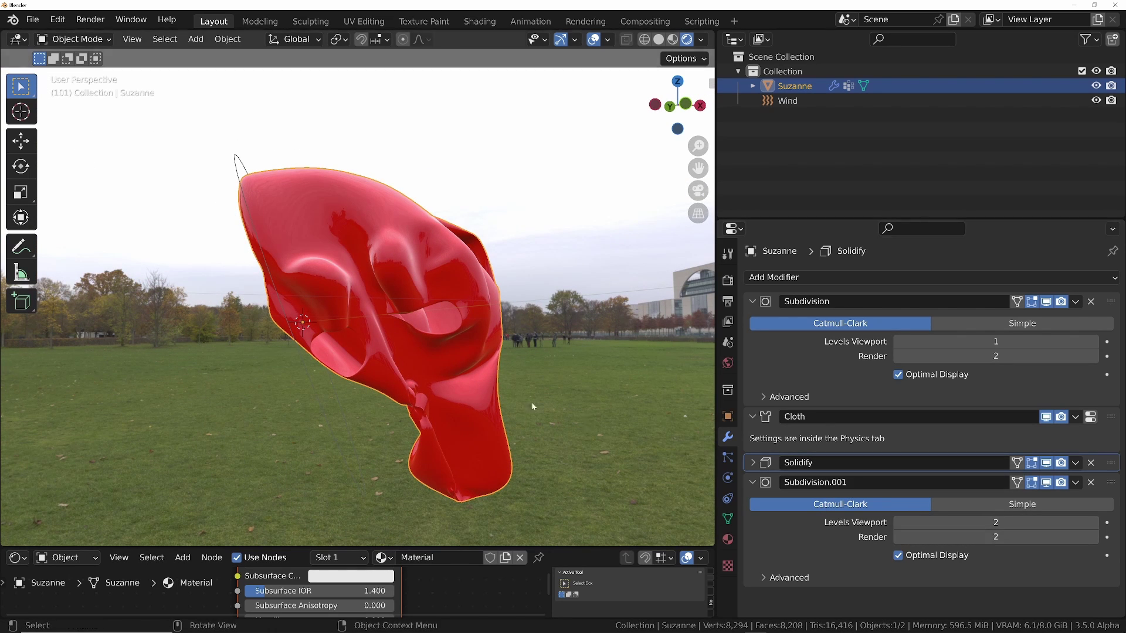
# Step: Replay the cloth simulation from the start frame with everything deselected
pyautogui.hotkey('shift', 'Left')
pyautogui.press('space')
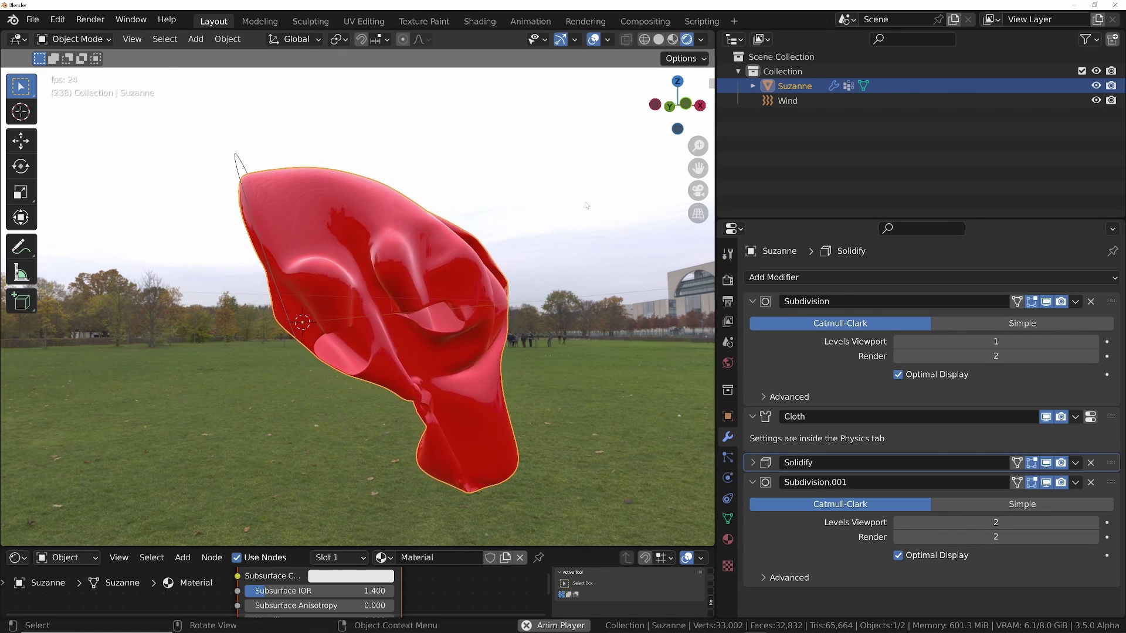
pyautogui.hotkey('alt', 'a')
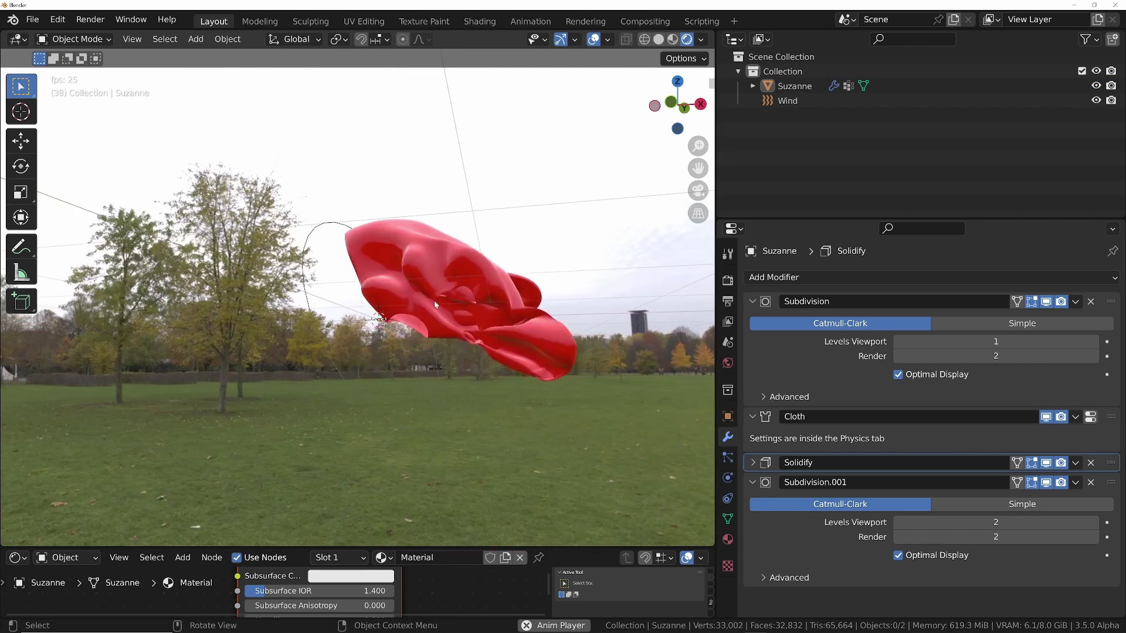
# Step: Bake Suzanne's cloth simulation into the 250-frame cache from the Physics Cache panel
pyautogui.press('space')
pyautogui.click(462, 254)
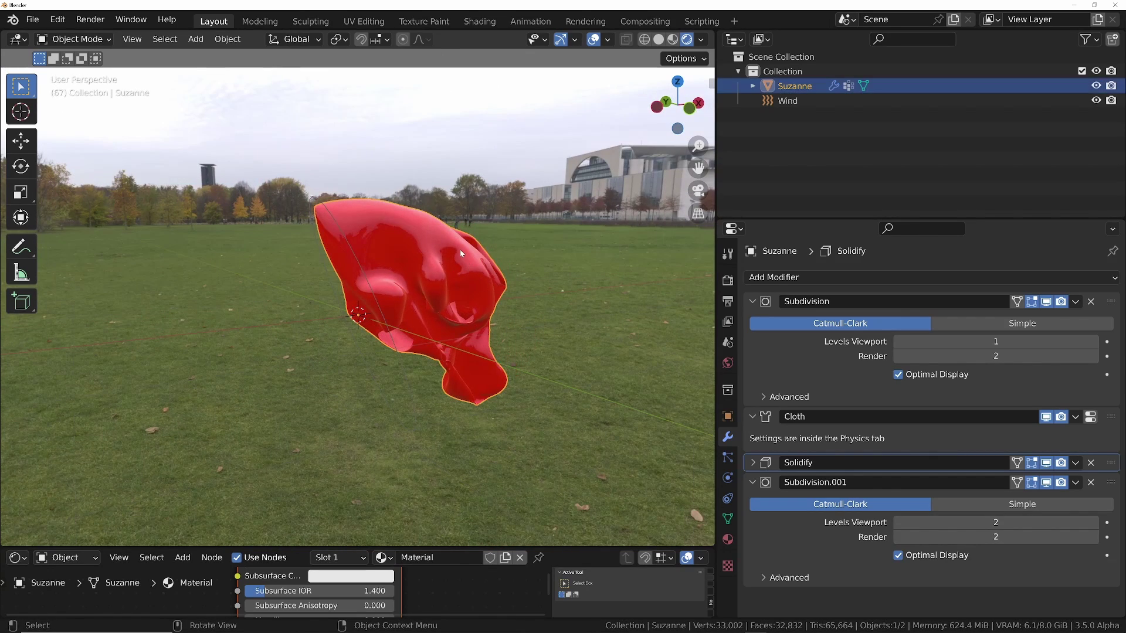
pyautogui.click(728, 478)
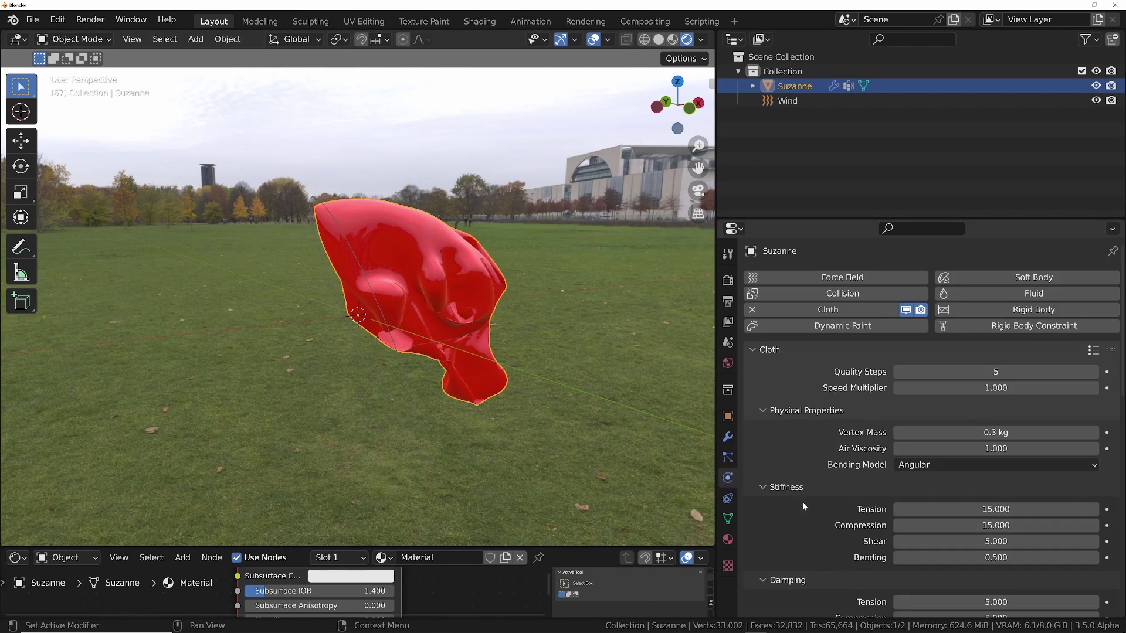
pyautogui.scroll(-15, 802, 501)
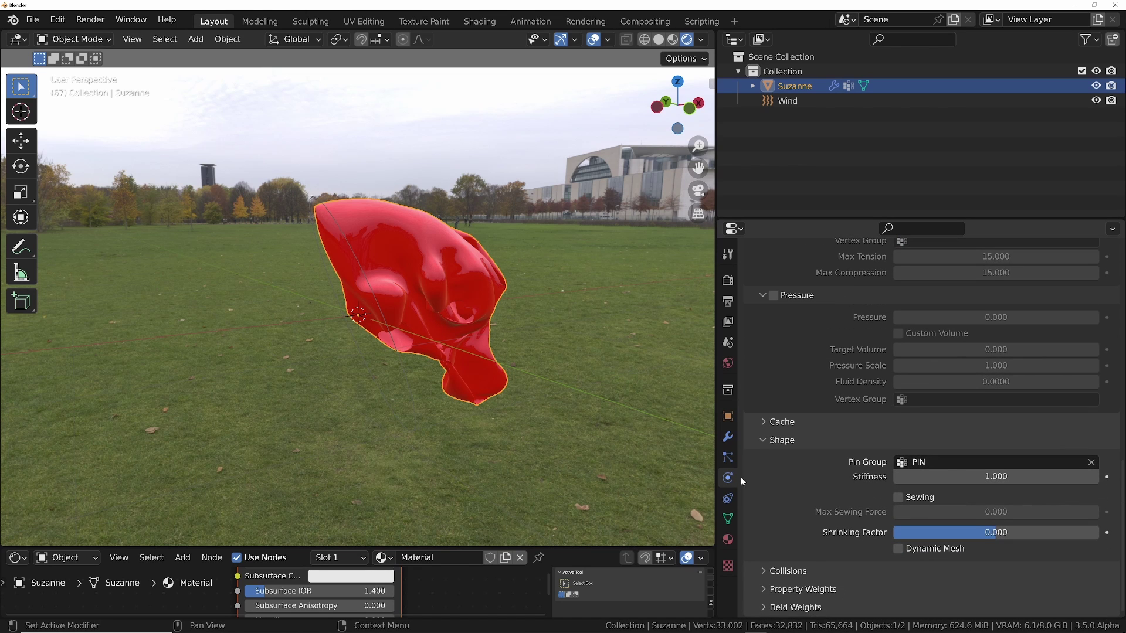
pyautogui.click(774, 423)
pyautogui.moveTo(836, 567); pyautogui.dragTo(878, 392, button='middle')
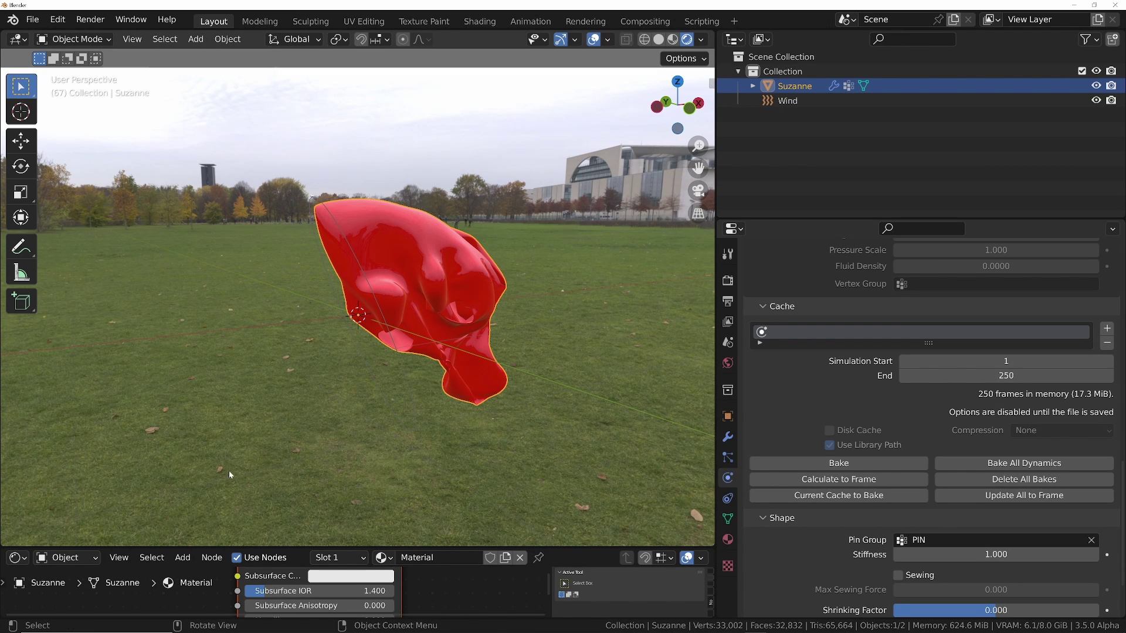
pyautogui.click(856, 463)
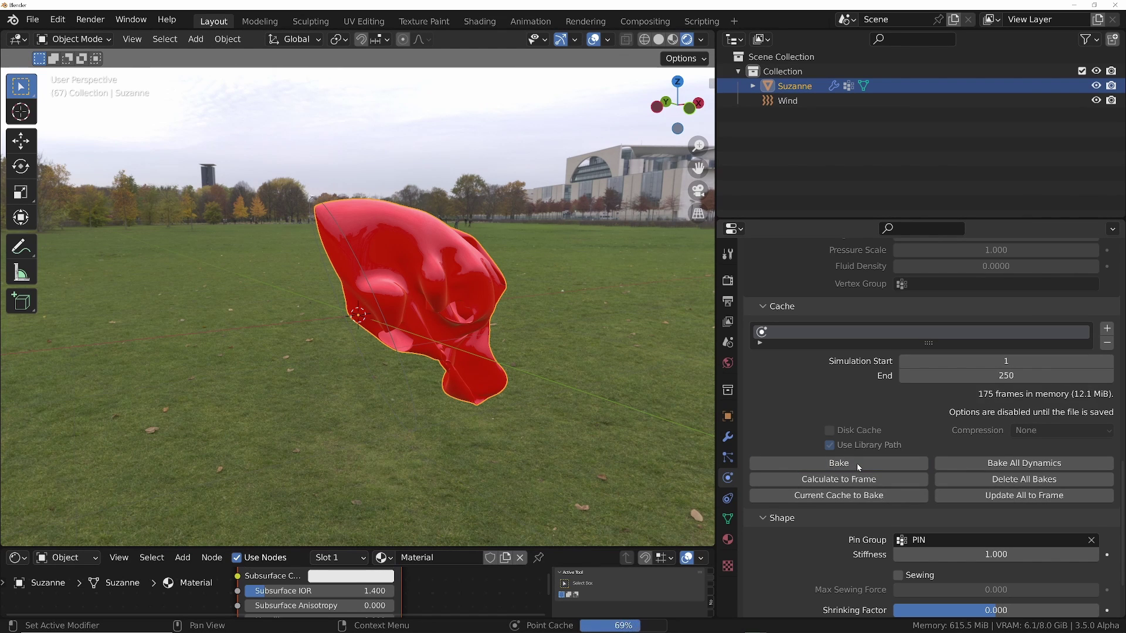
# Step: Play the baked animation from the start and orbit closer to watch the cloth blow
pyautogui.scroll(-2, 853, 429)
pyautogui.scroll(-1, 852, 428)
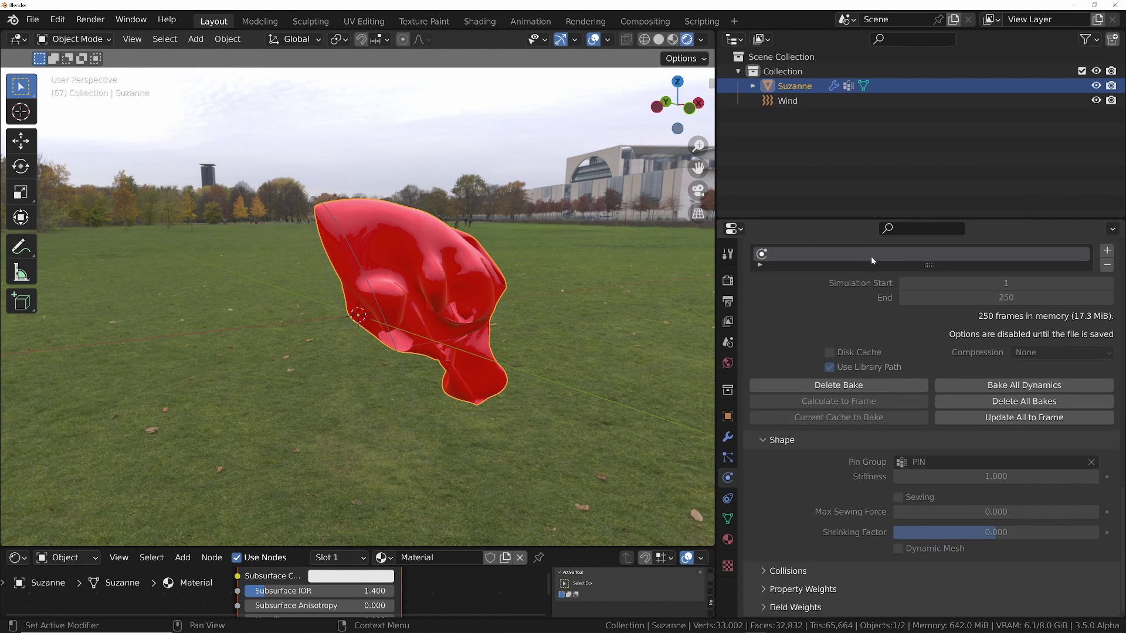
pyautogui.scroll(6, 801, 366)
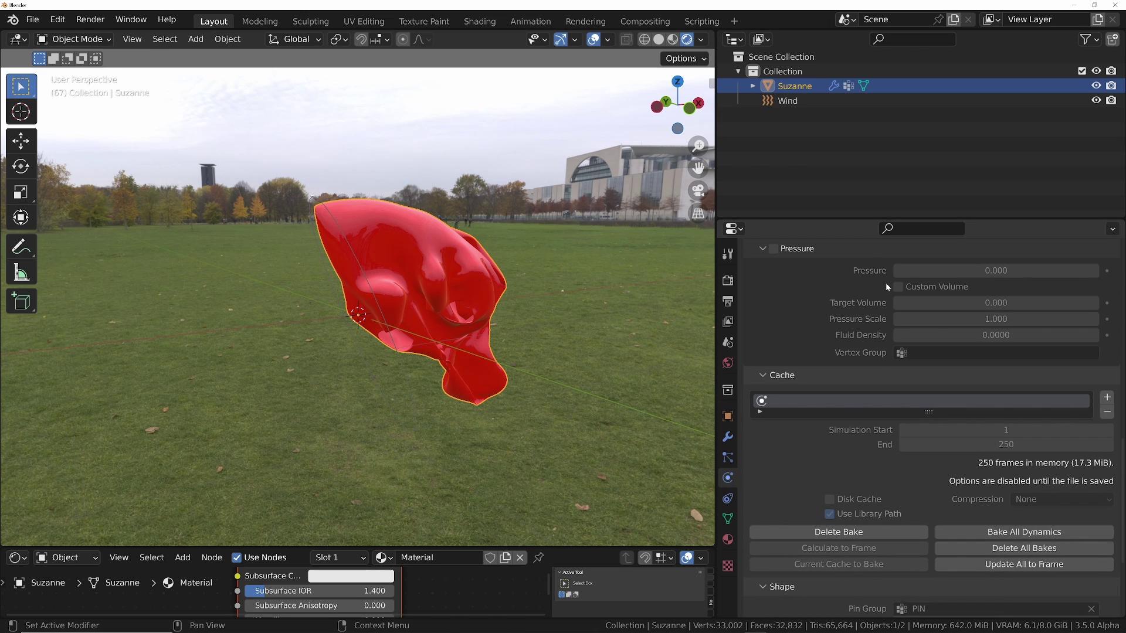
pyautogui.scroll(3, 852, 390)
pyautogui.scroll(7, 852, 390)
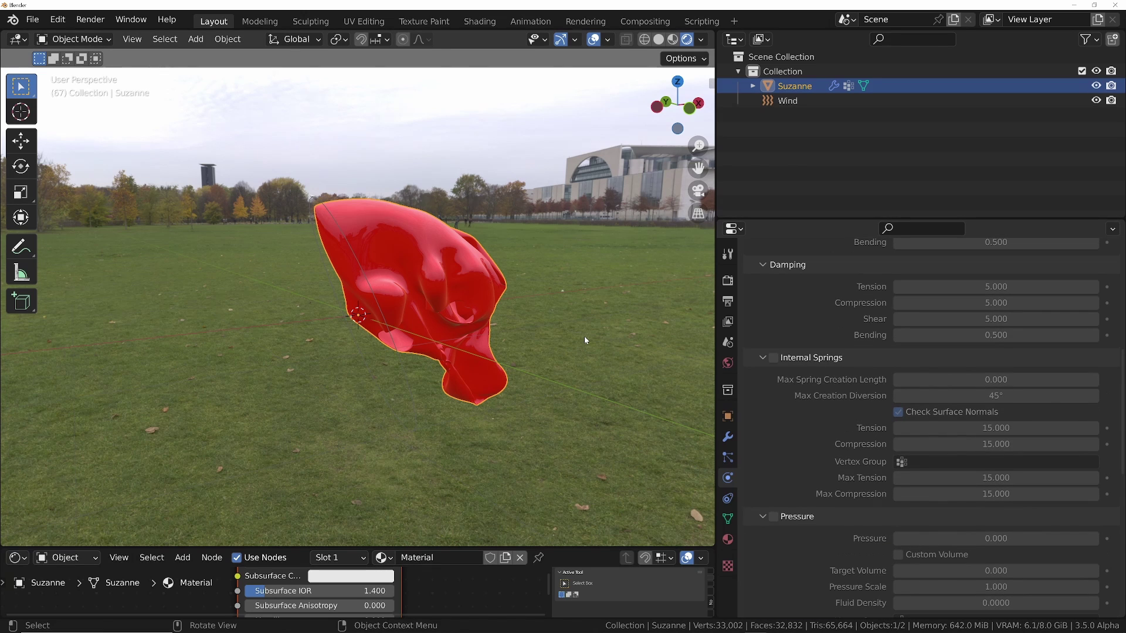
pyautogui.hotkey('shift', 'Left')
pyautogui.press('space')
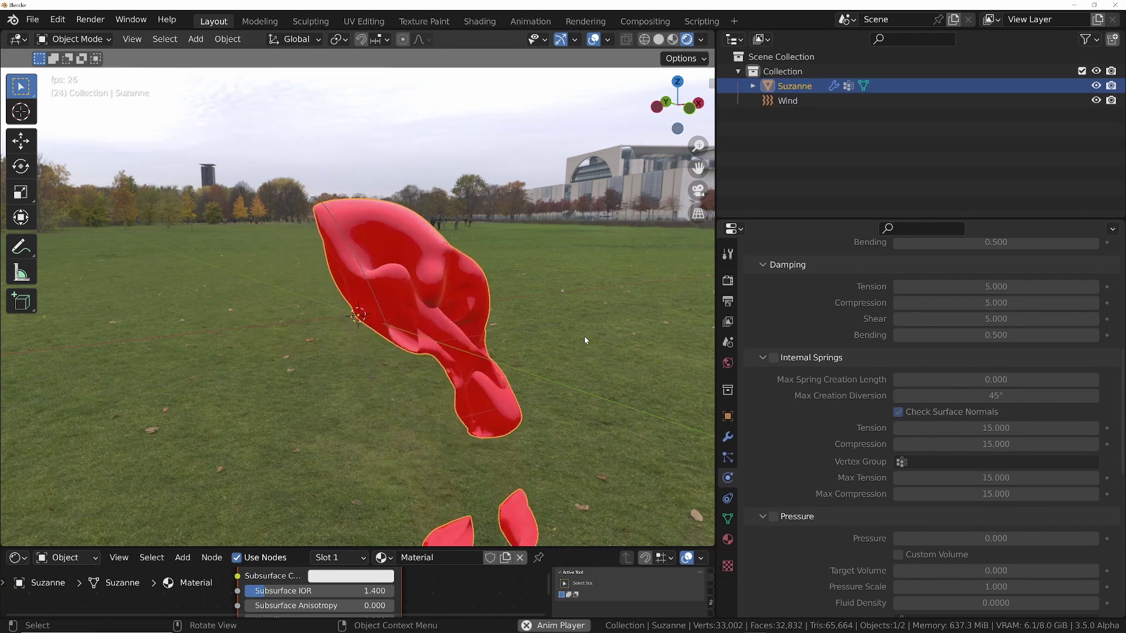
pyautogui.click(566, 423)
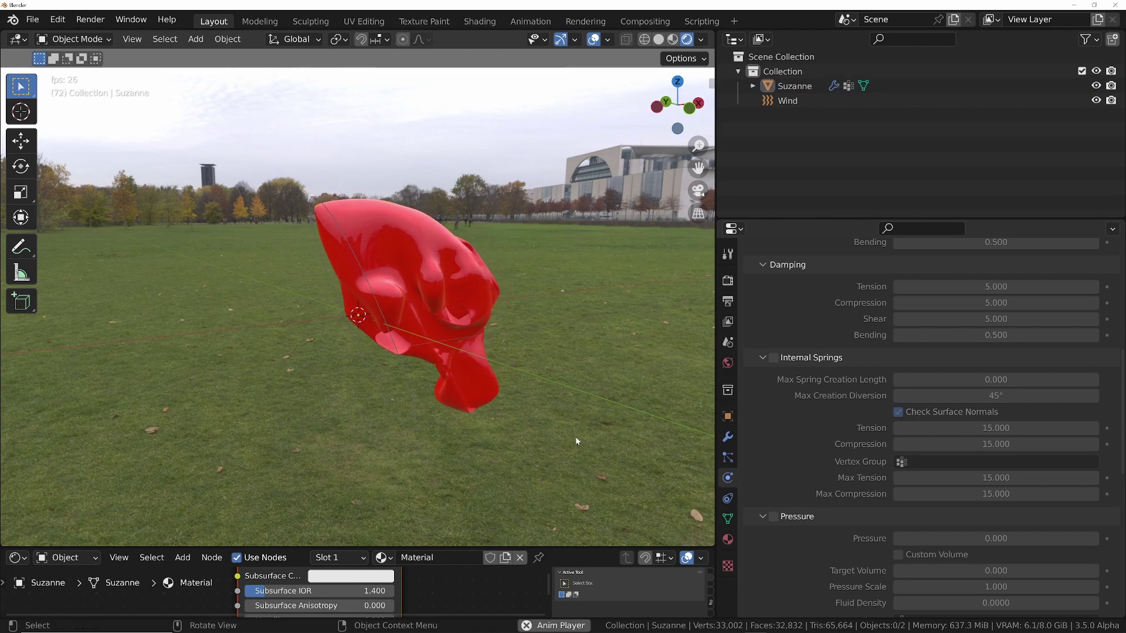
pyautogui.moveTo(566, 424); pyautogui.dragTo(397, 306, button='middle')
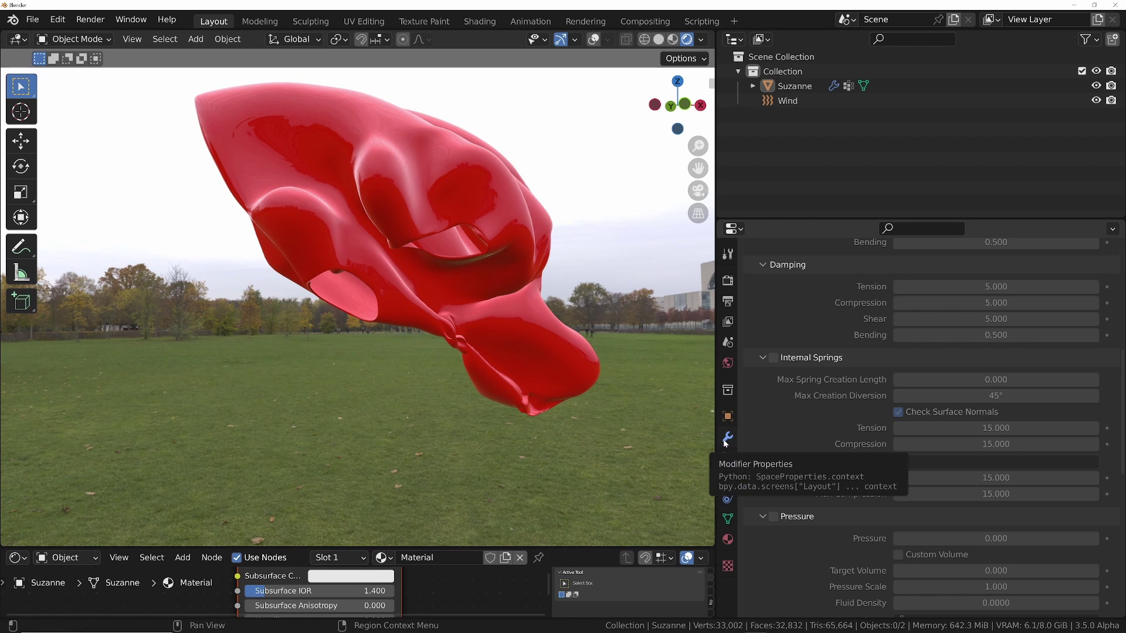
# Step: Delete the baked cloth cache
pyautogui.scroll(10, 761, 389)
pyautogui.scroll(-15, 826, 424)
pyautogui.scroll(-3, 872, 304)
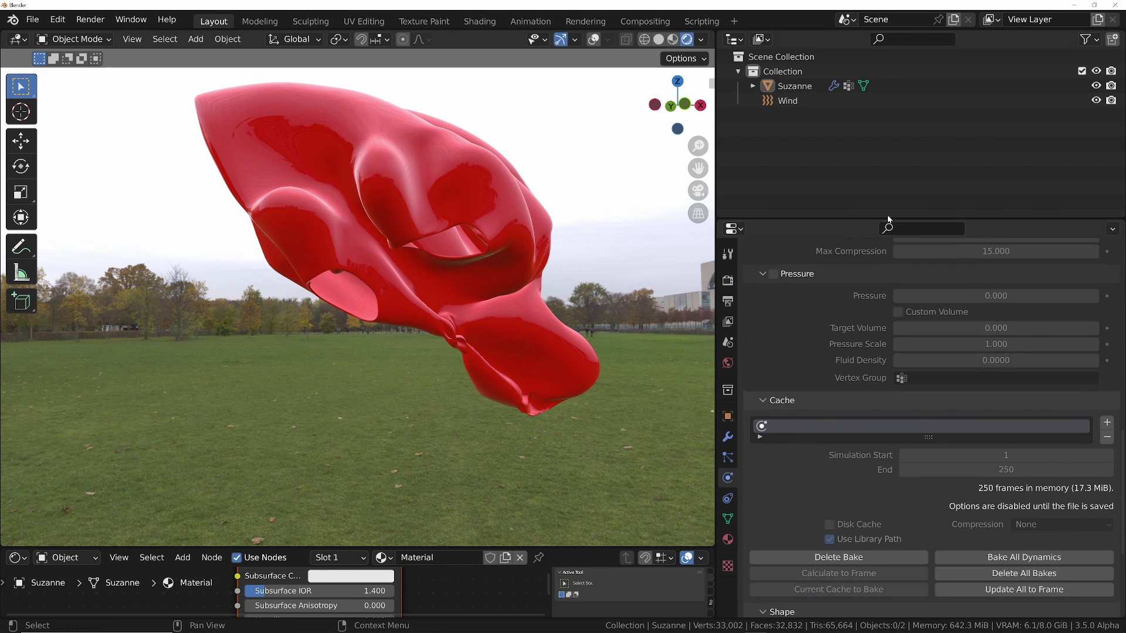
pyautogui.click(870, 558)
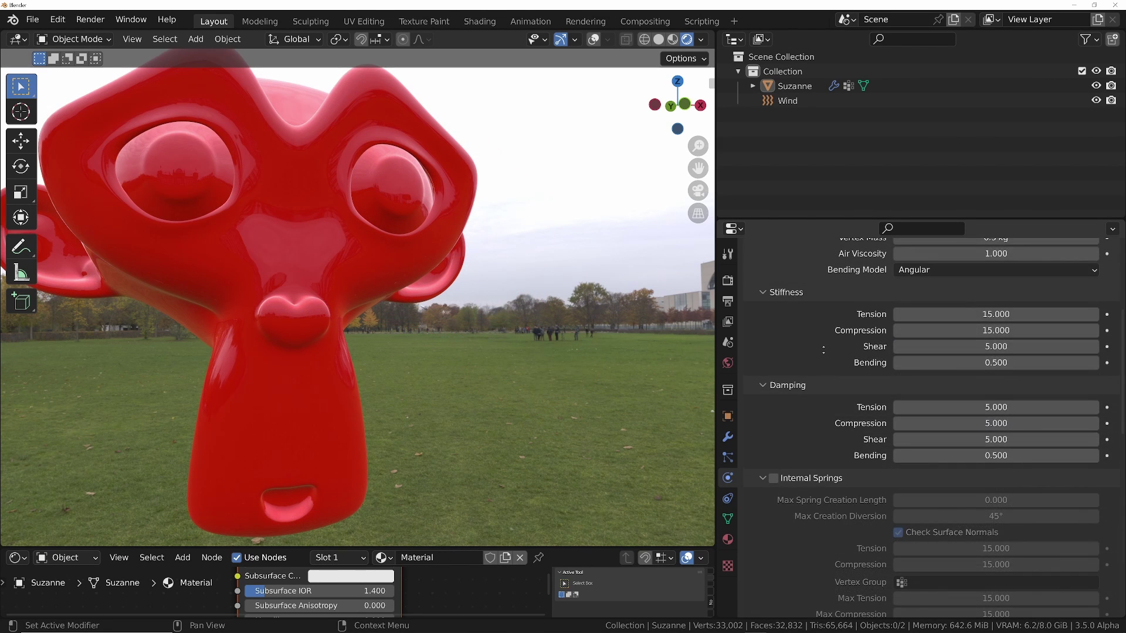
# Step: Enable cloth Self Collisions (Friction 5.000, Distance 0.015 m)
pyautogui.scroll(-15, 823, 350)
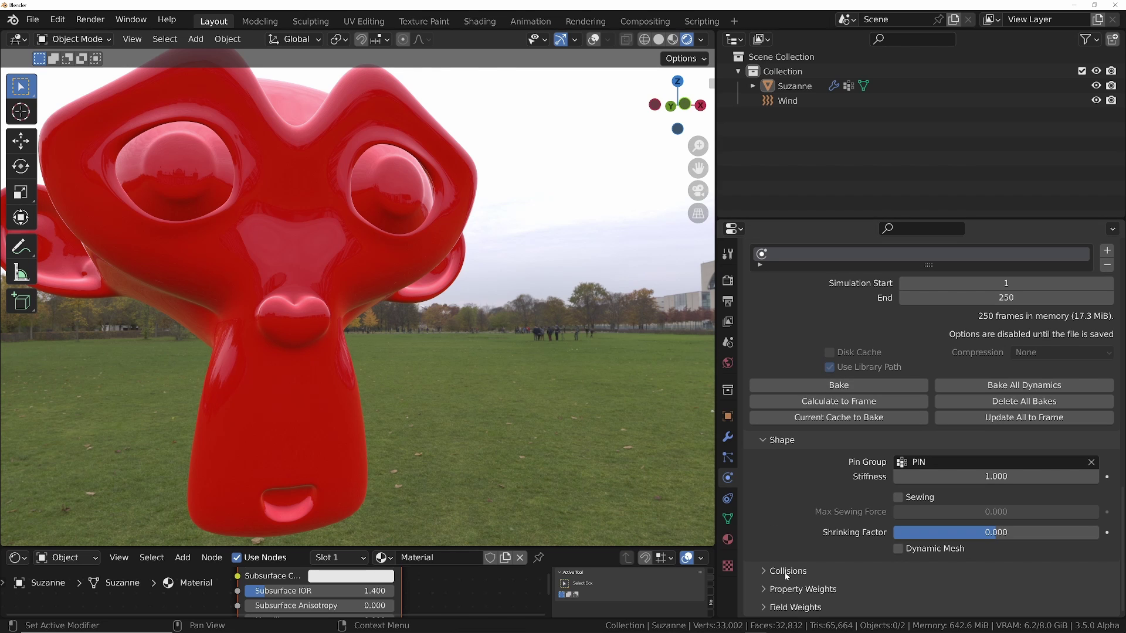
pyautogui.click(786, 571)
pyautogui.moveTo(786, 571); pyautogui.dragTo(783, 254, button='middle')
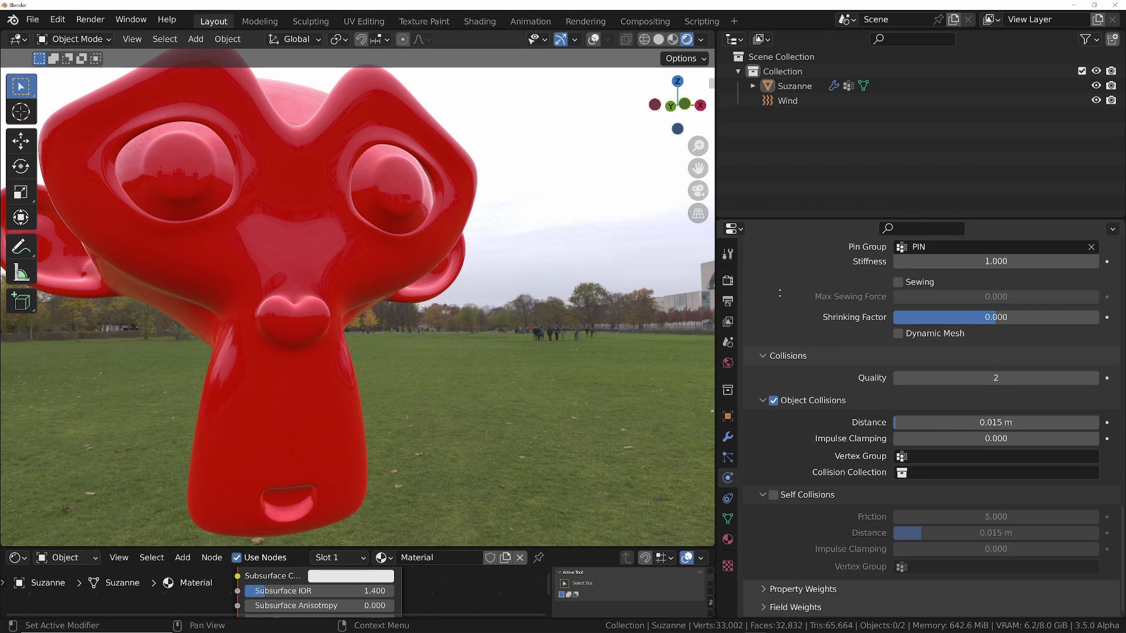
pyautogui.click(772, 495)
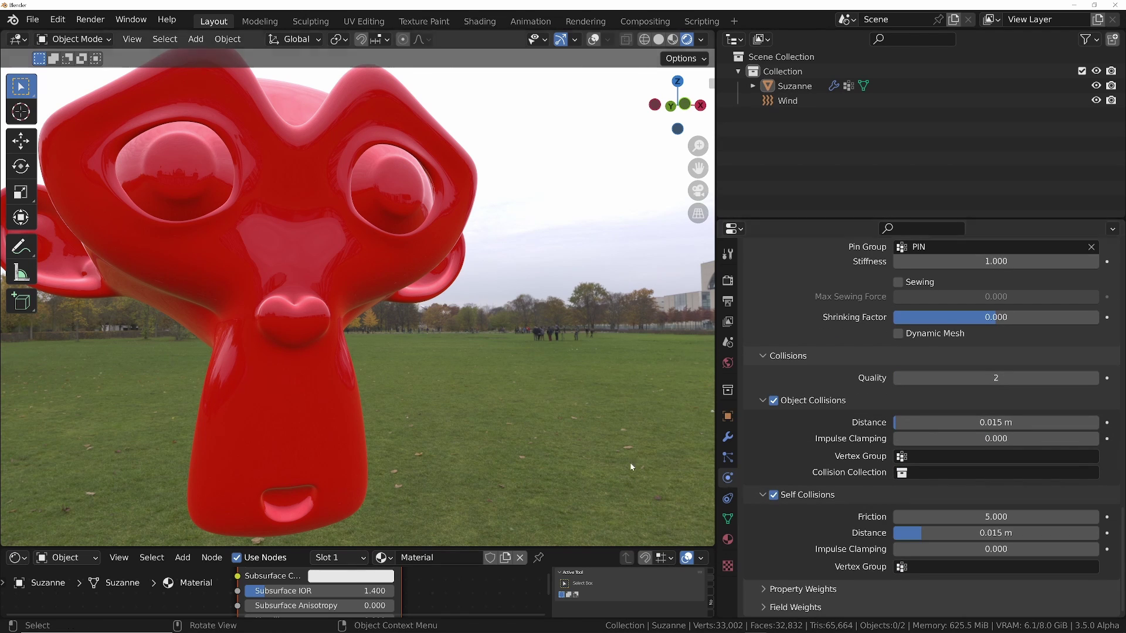
# Step: Zoom out to frame Suzanne and play the unbaked self-colliding cloth simulation
pyautogui.keyDown('ctrl'); pyautogui.moveTo(336, 233); pyautogui.dragTo(495, 244, button='middle'); pyautogui.keyUp('ctrl')
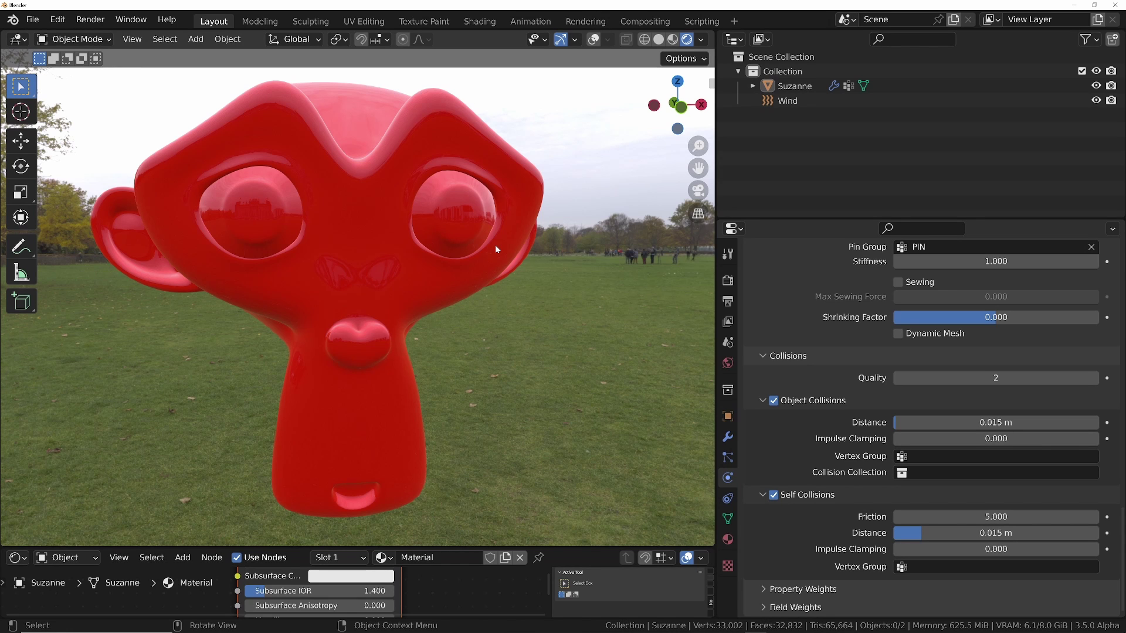
pyautogui.moveTo(494, 246); pyautogui.dragTo(464, 265, button='middle')
pyautogui.press('space')
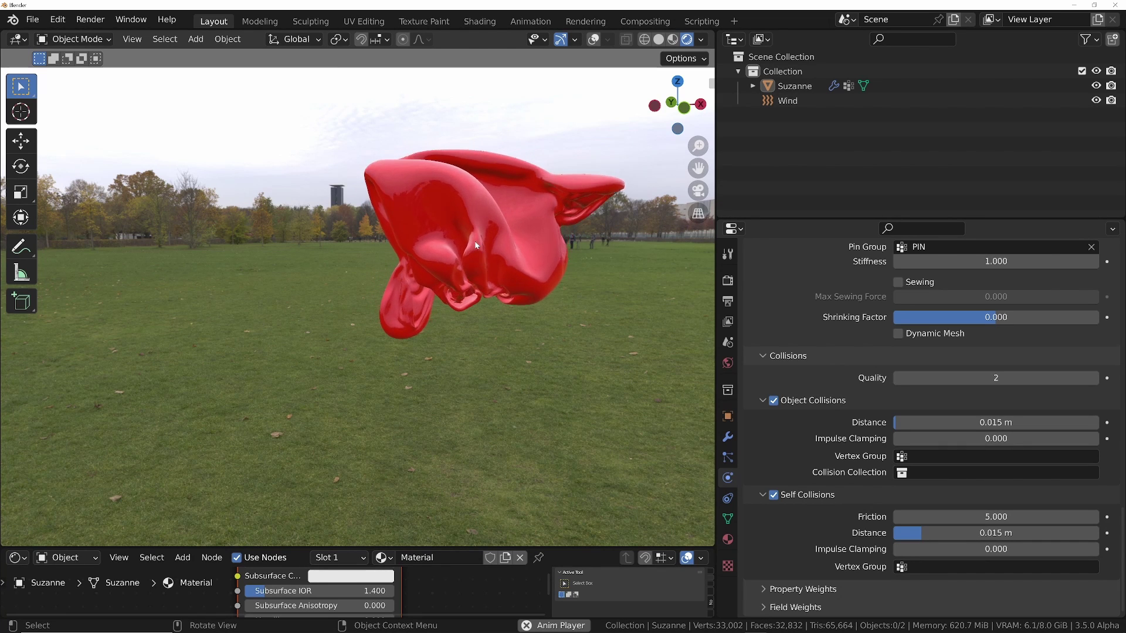
# Step: Reset playback and rerun the cloth simulation with self-collision Friction 0
pyautogui.press('Escape')
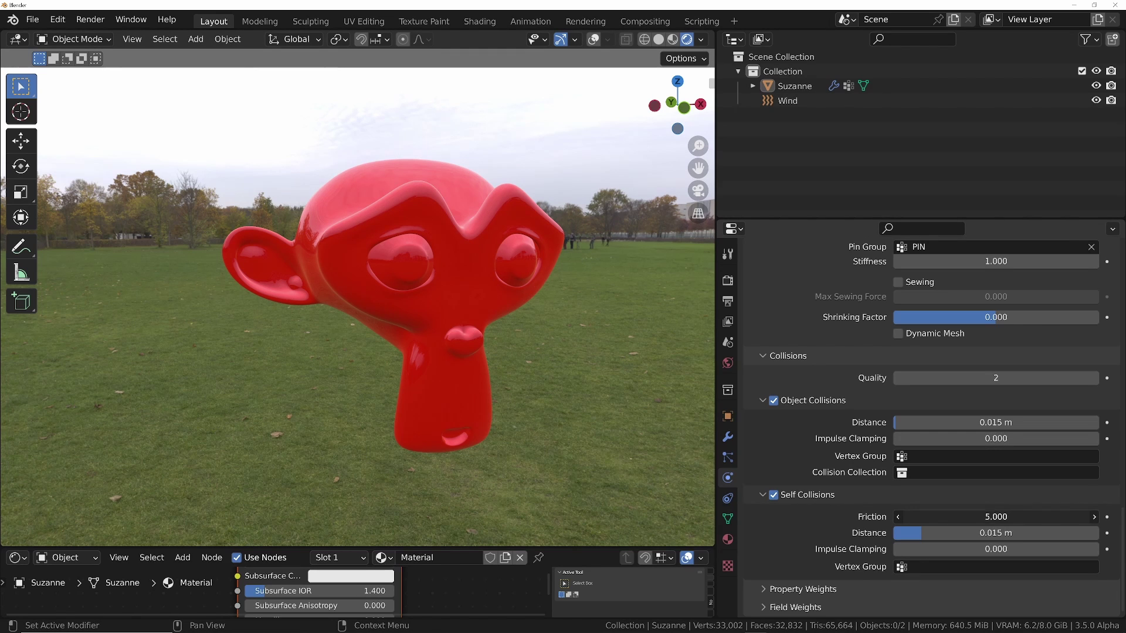
pyautogui.press('space')
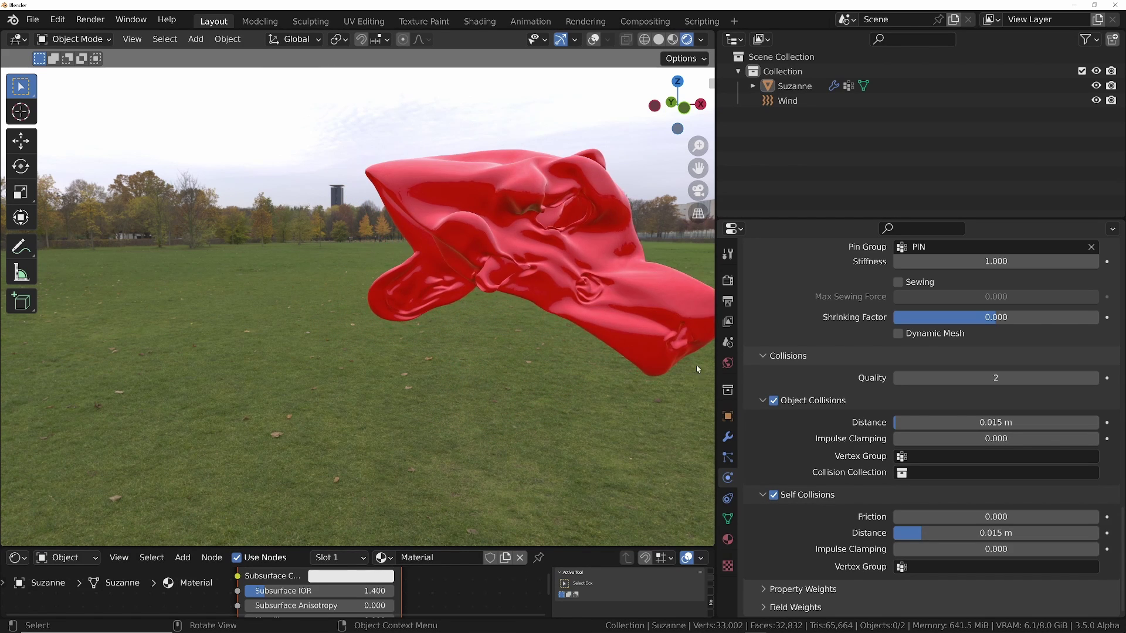
pyautogui.scroll(15, 816, 363)
pyautogui.scroll(-4, 816, 500)
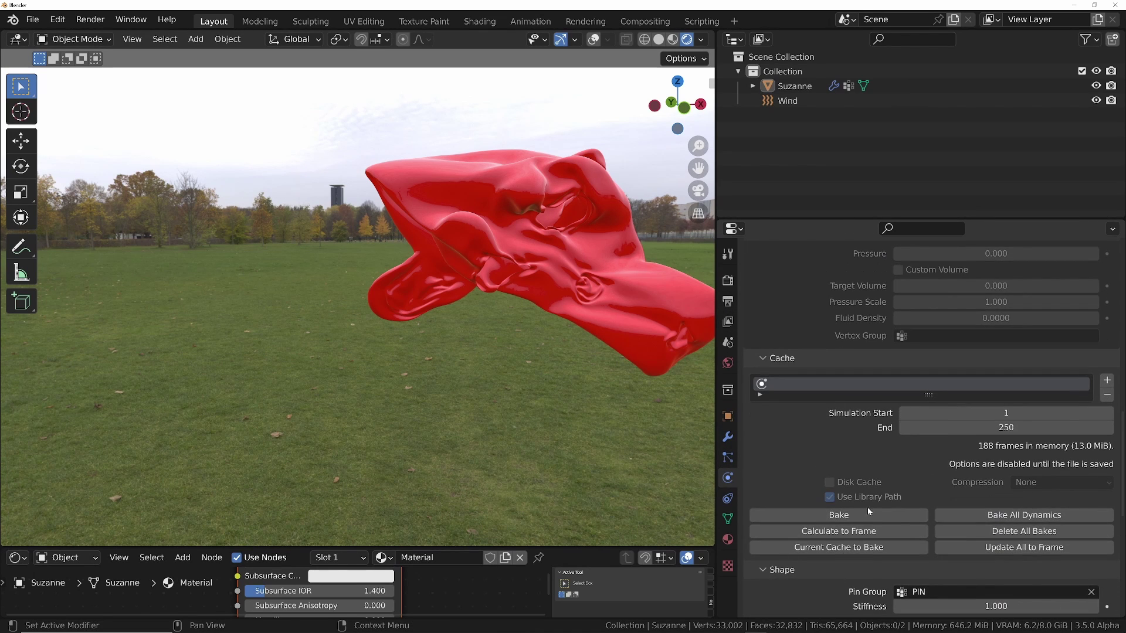
# Step: Bake the self-colliding cloth into a 250-frame cache and view it head-on and from above
pyautogui.click(870, 513)
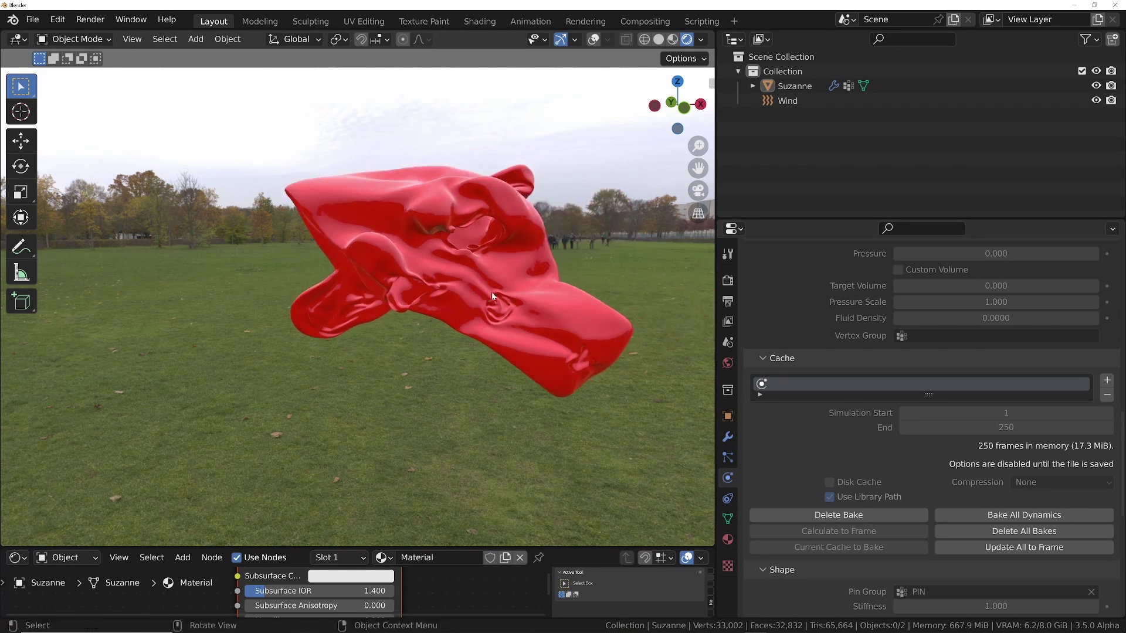
pyautogui.moveTo(491, 292); pyautogui.dragTo(440, 300, button='middle')
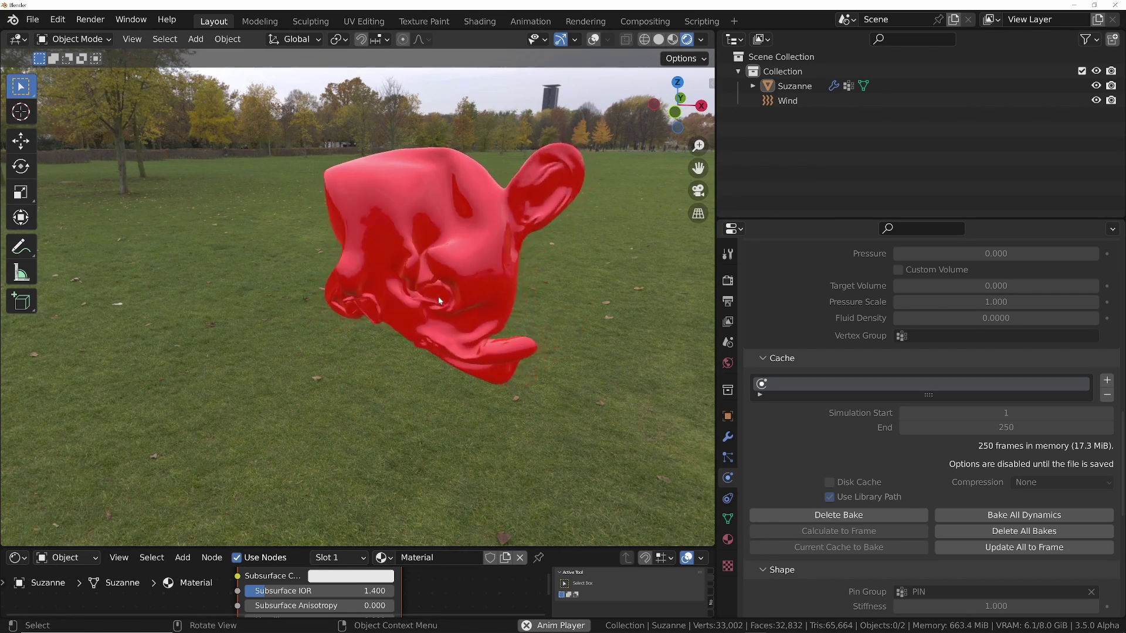
pyautogui.moveTo(431, 261); pyautogui.dragTo(533, 264, button='middle')
pyautogui.scroll(-5, 533, 263)
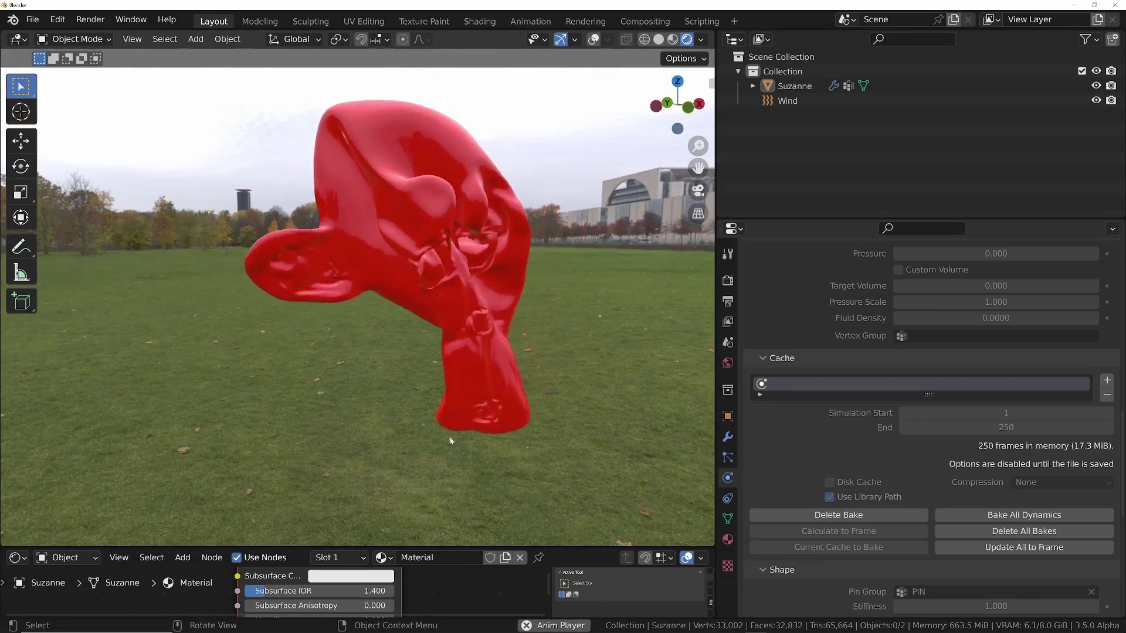